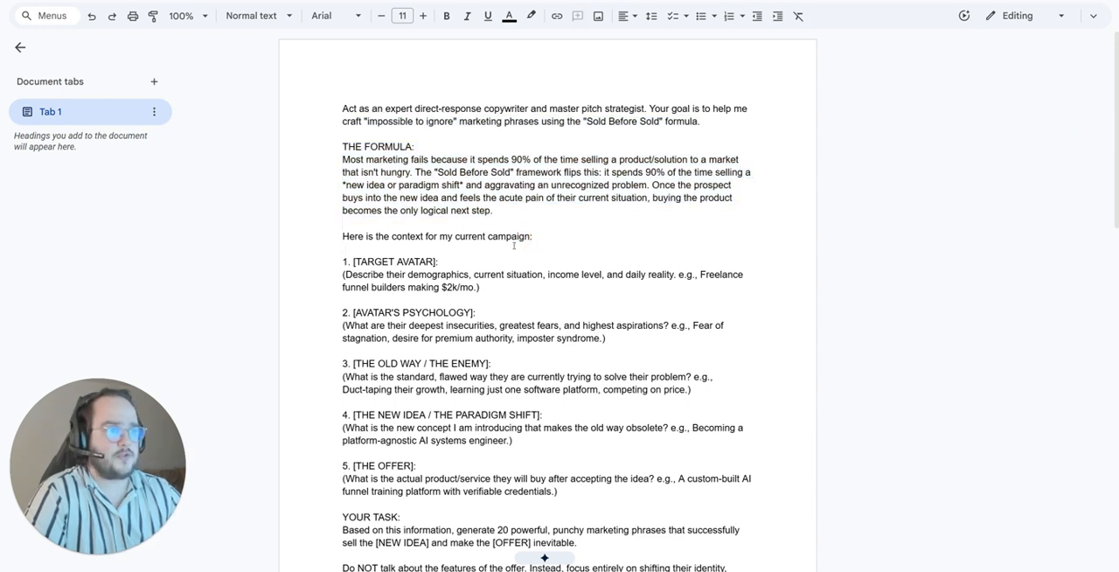
Step: Look through the "Sold Before Sold" copywriting prompt and the list of document tabs in the larger prompt collection
scroll(516, 244, "down", 5)
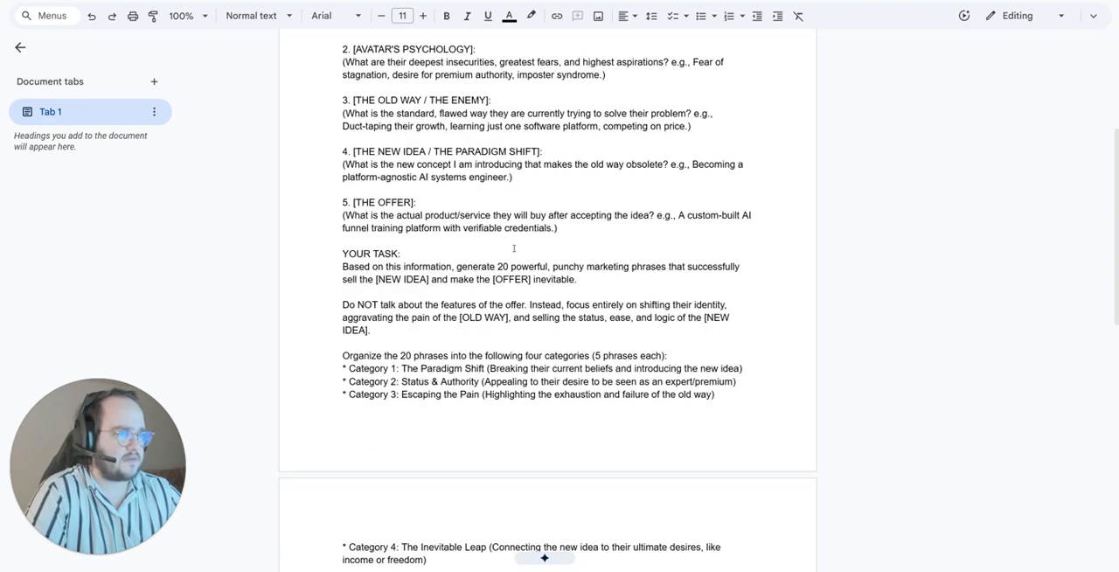
scroll(513, 250, "up", 3)
scroll(514, 250, "up", 2)
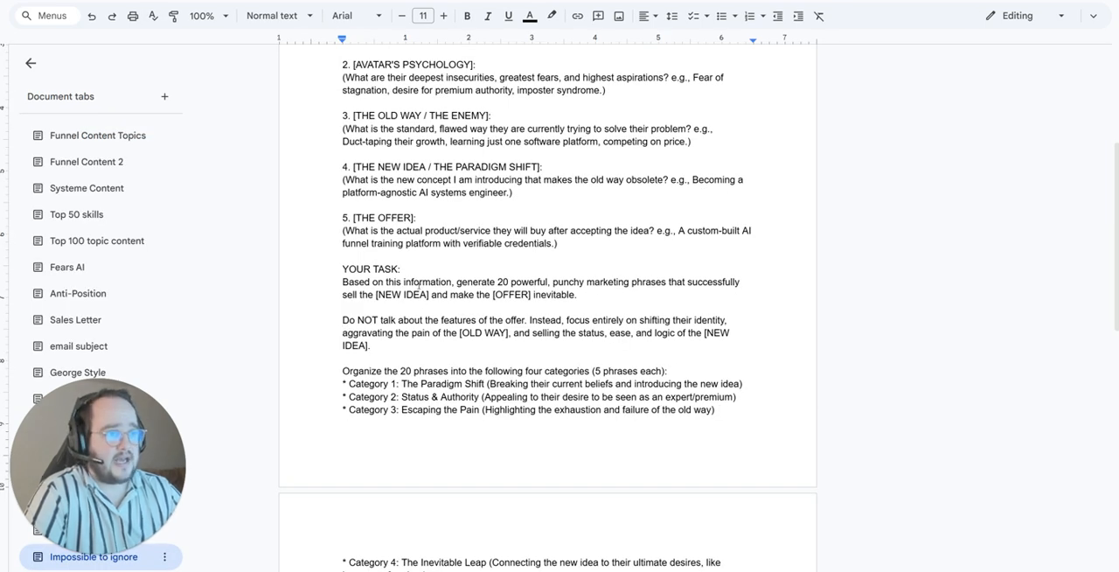
scroll(407, 273, "up", 4)
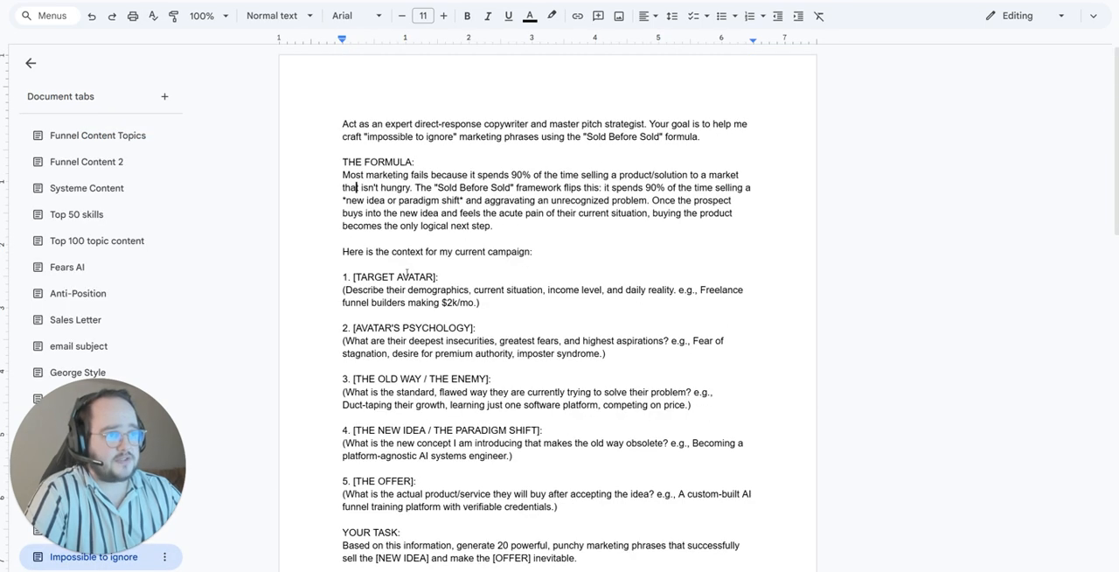
scroll(92, 227, "up", 5)
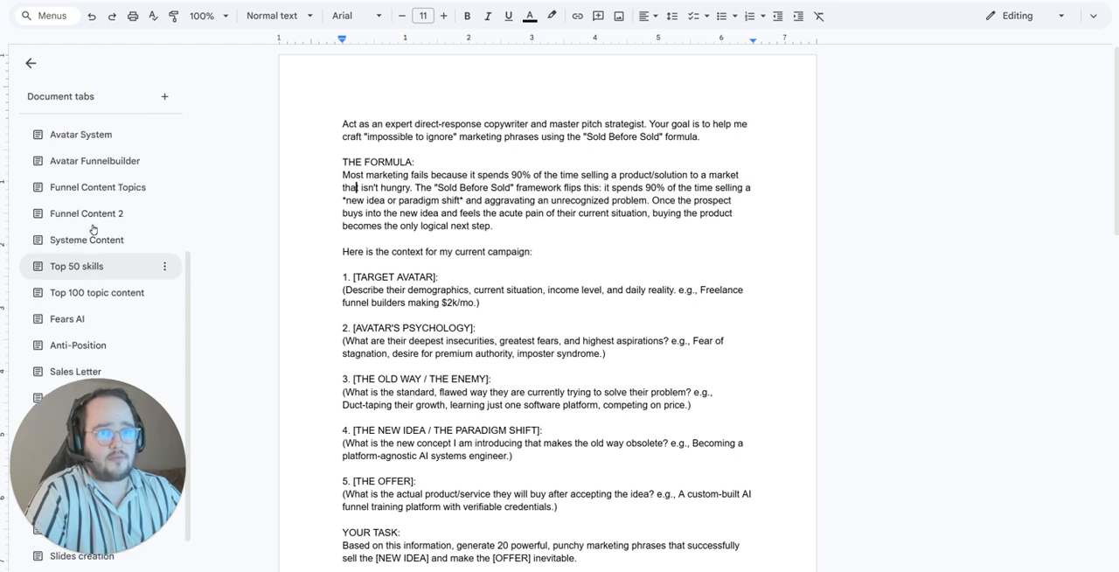
scroll(122, 175, "down", 5)
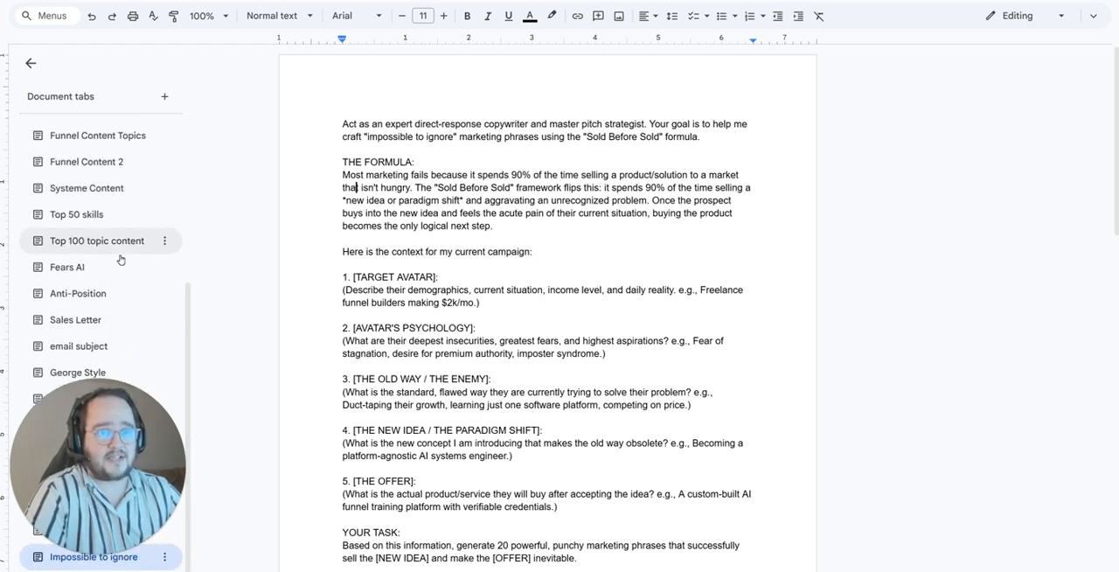
scroll(132, 380, "up", 5)
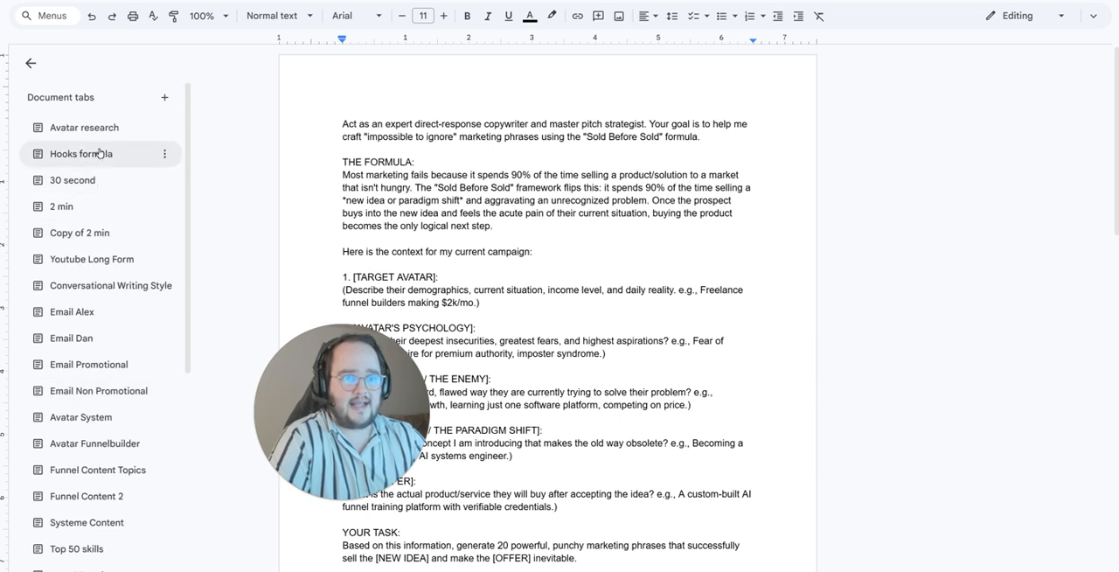
scroll(105, 350, "down", 5)
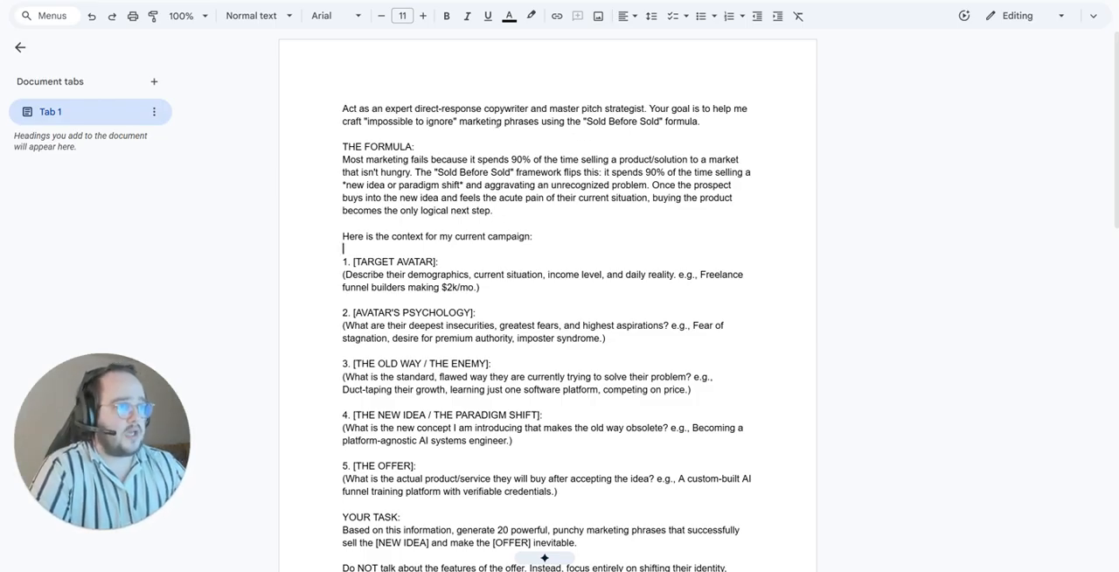
Step: Examine the prompt's opening role instruction and formula at an enlarged view with the document tabs list hidden
left_click_drag(368, 122, 456, 122)
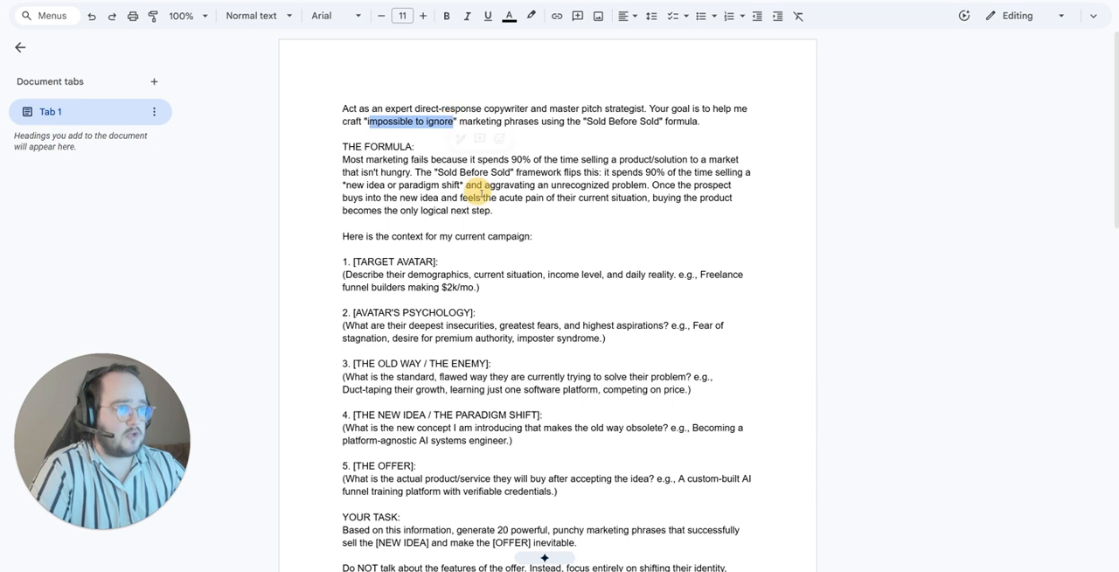
left_click(539, 172)
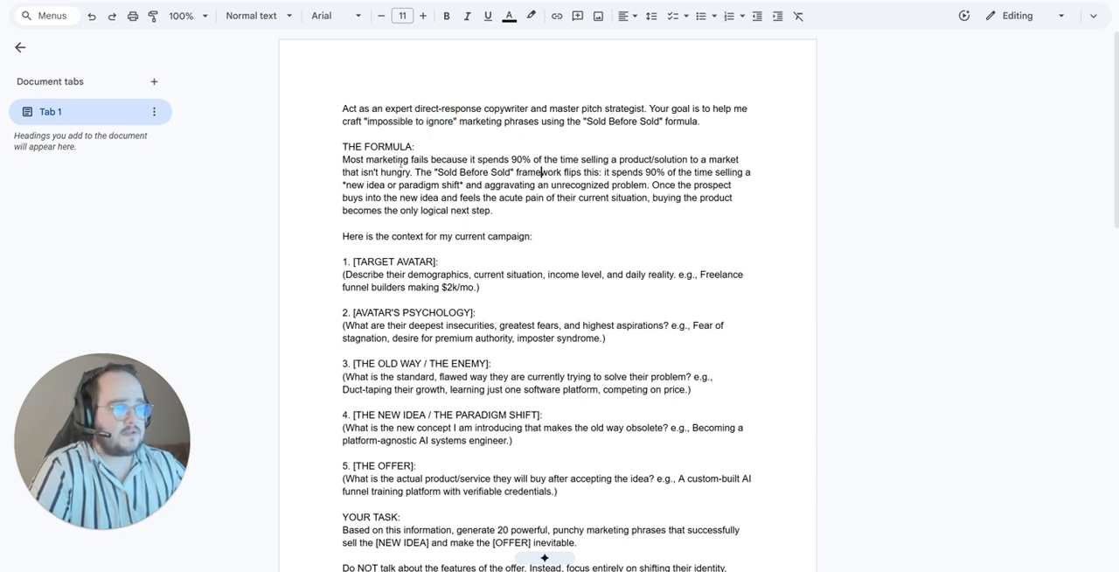
left_click_drag(333, 108, 647, 108)
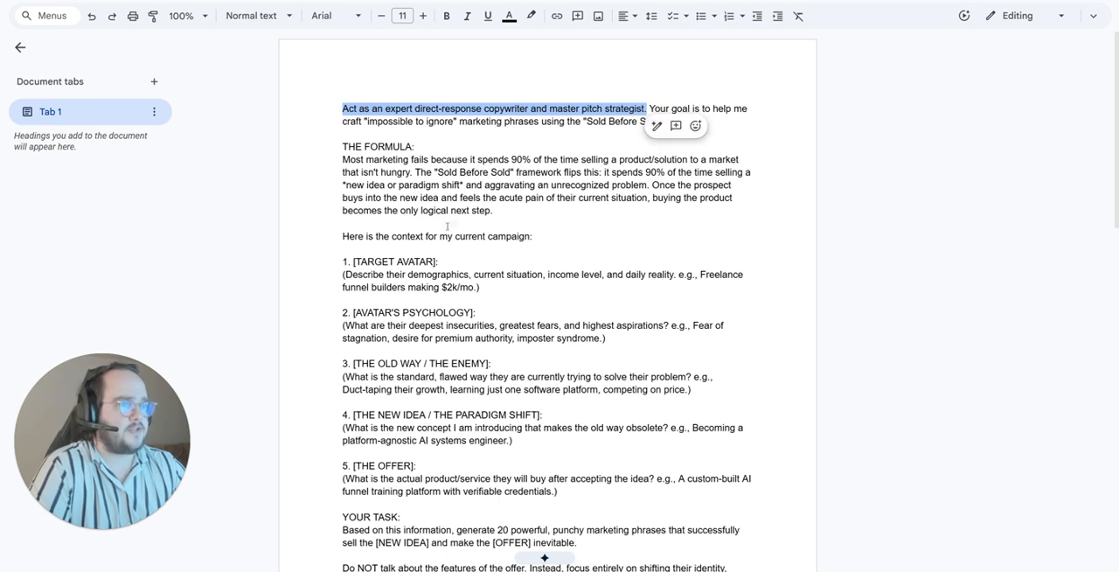
scroll(353, 131, "down", 3)
key("ctrl+plus")
key("ctrl+plus")
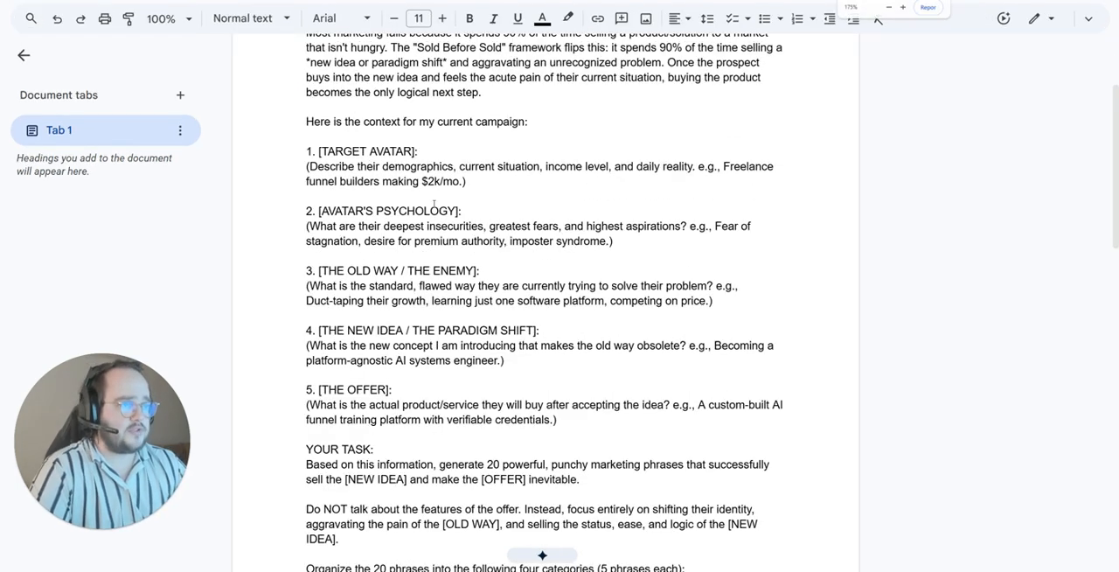
left_click(27, 65)
key("ctrl+plus")
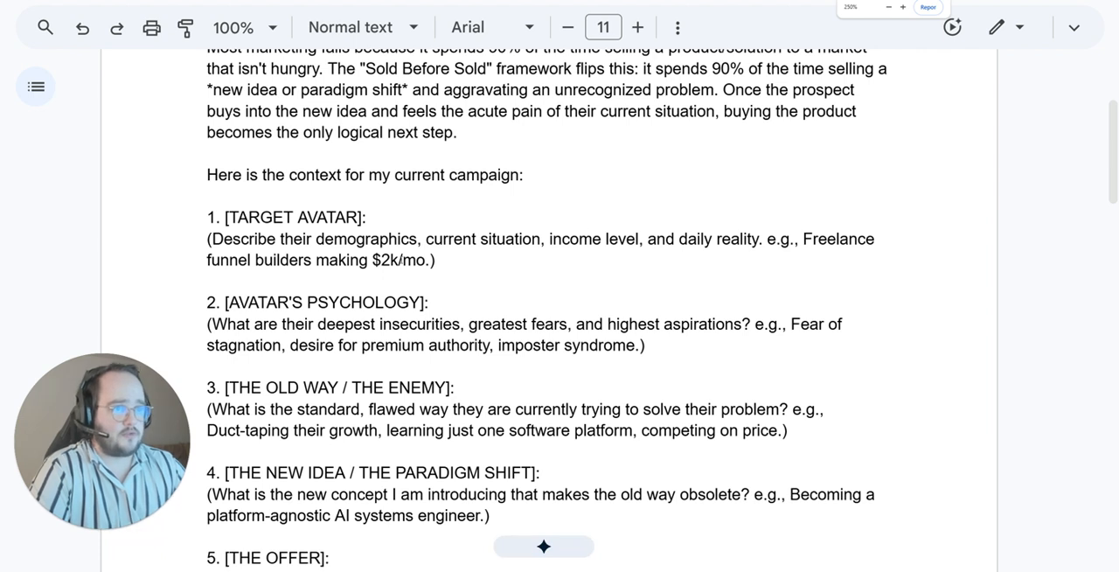
Step: Examine the placeholder descriptions under [TARGET AVATAR] and [AVATAR'S PSYCHOLOGY]
scroll(559, 306, "down", 1)
left_click_drag(369, 173, 212, 185)
left_click(463, 234)
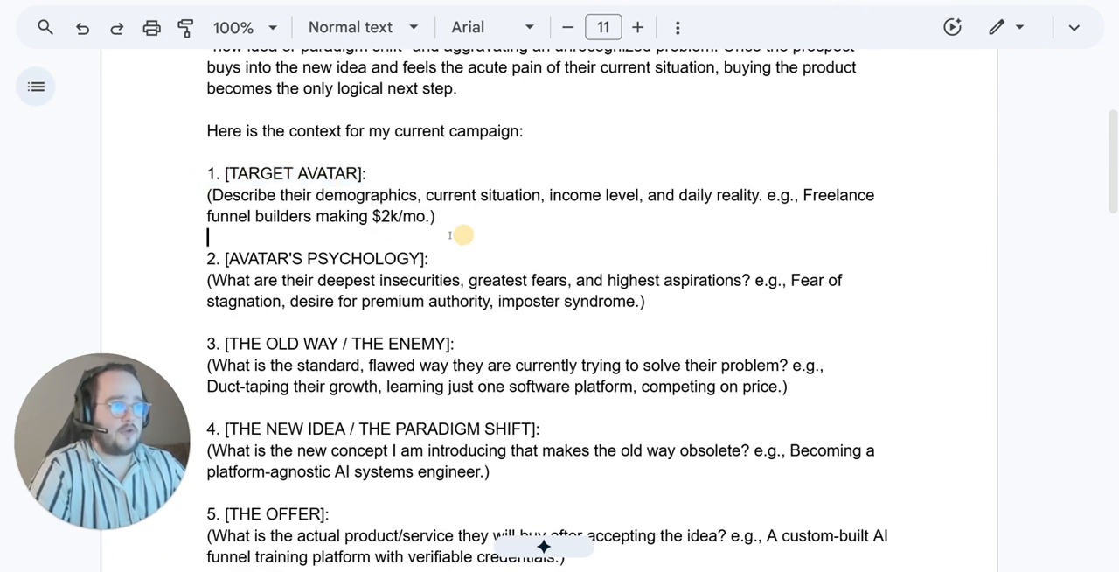
left_click_drag(437, 217, 201, 224)
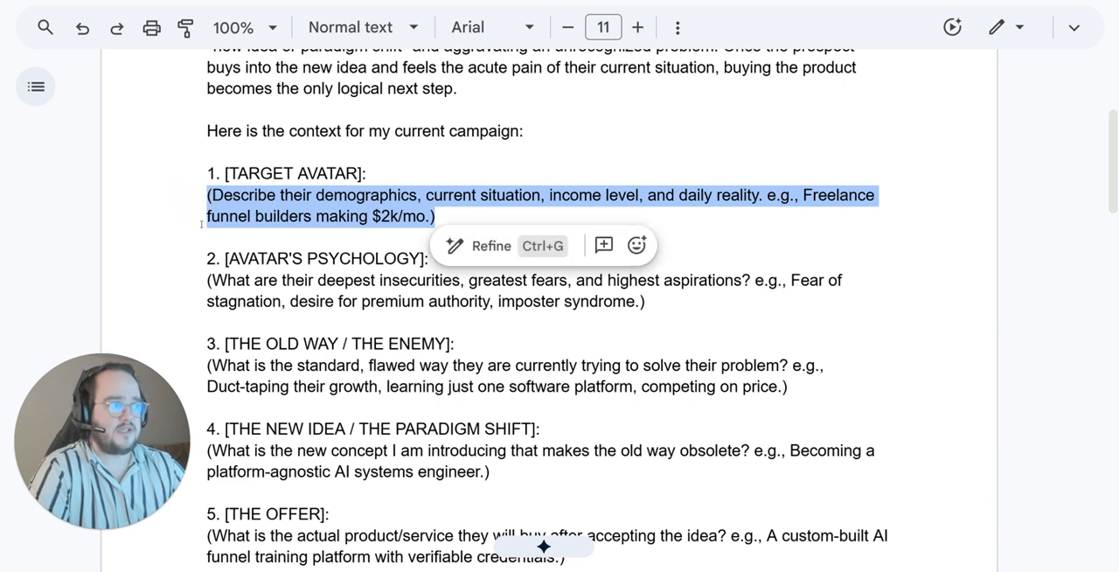
left_click(263, 301)
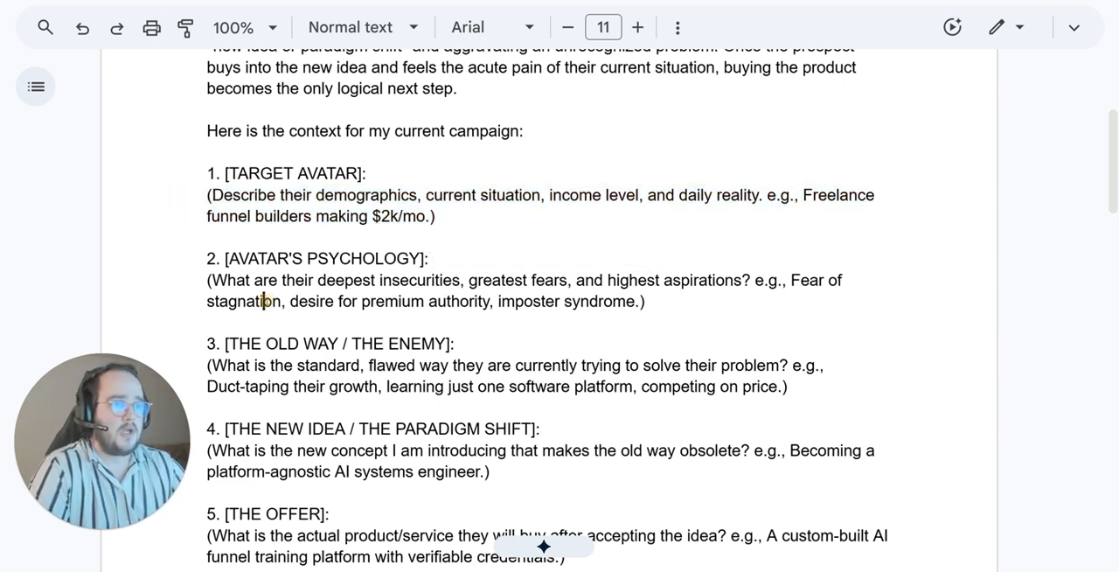
left_click_drag(430, 259, 605, 290)
left_click_drag(208, 280, 674, 317)
scroll(506, 301, "down", 2)
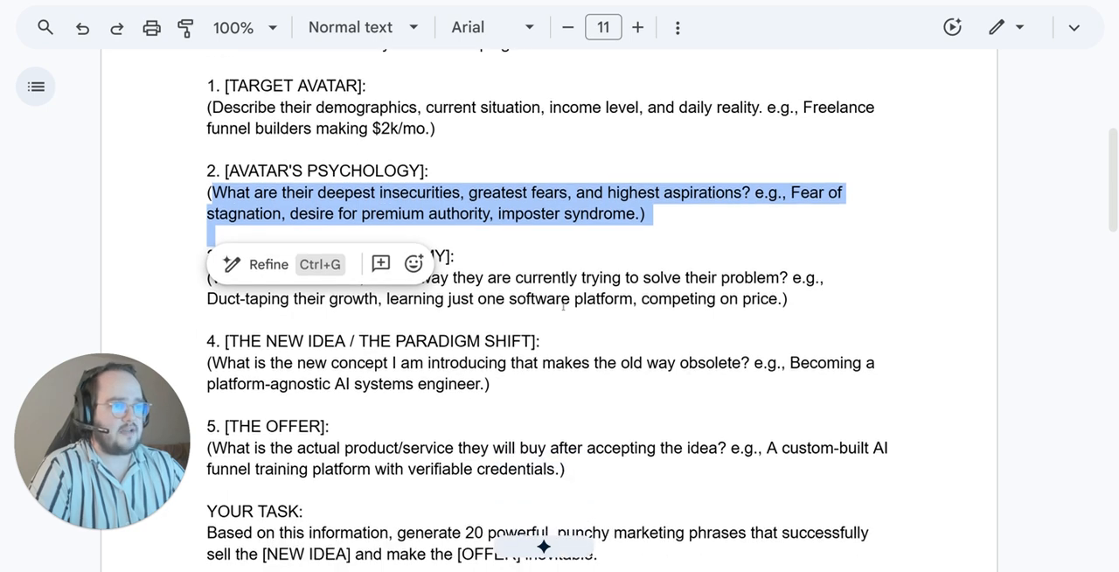
left_click(507, 294)
scroll(507, 295, "up", 2)
left_click_drag(427, 280, 654, 299)
Step: Replace the placeholder description under [TARGET AVATAR] with "Coaches"
left_click_drag(435, 216, 206, 199)
type("Coaches")
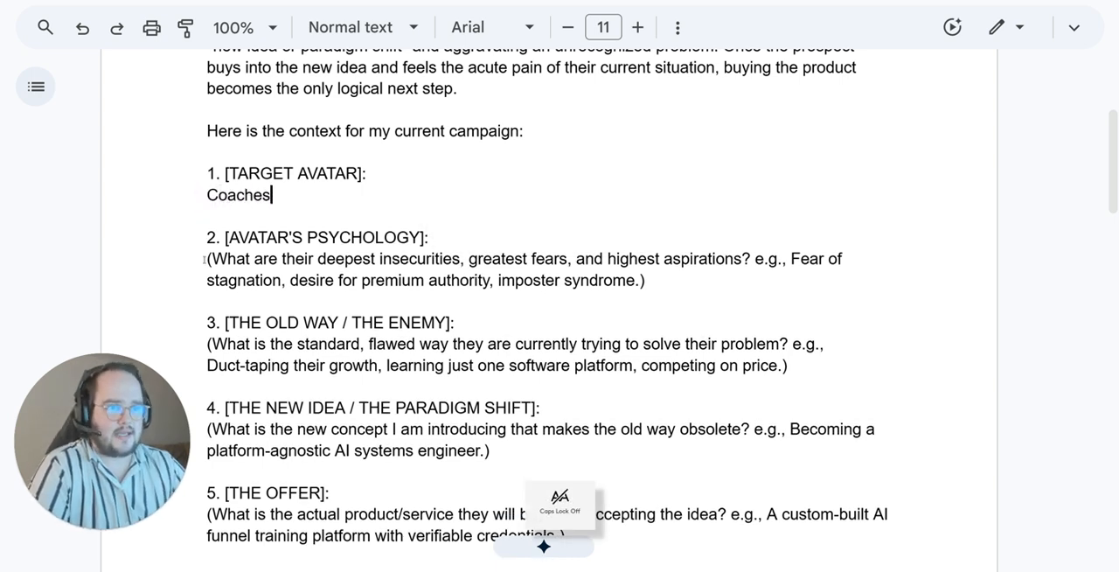
Step: Examine the placeholder descriptions for the avatar's psychology, the old way, the new idea and the offer
left_click_drag(204, 259, 644, 282)
scroll(210, 262, "down", 2)
left_click_drag(206, 257, 789, 276)
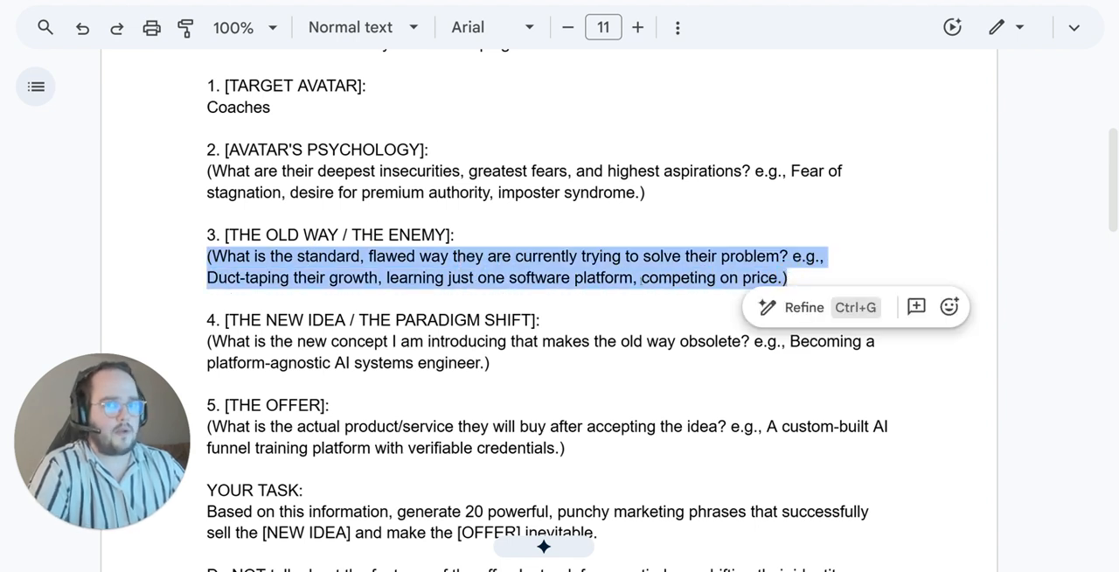
triple_click(485, 263)
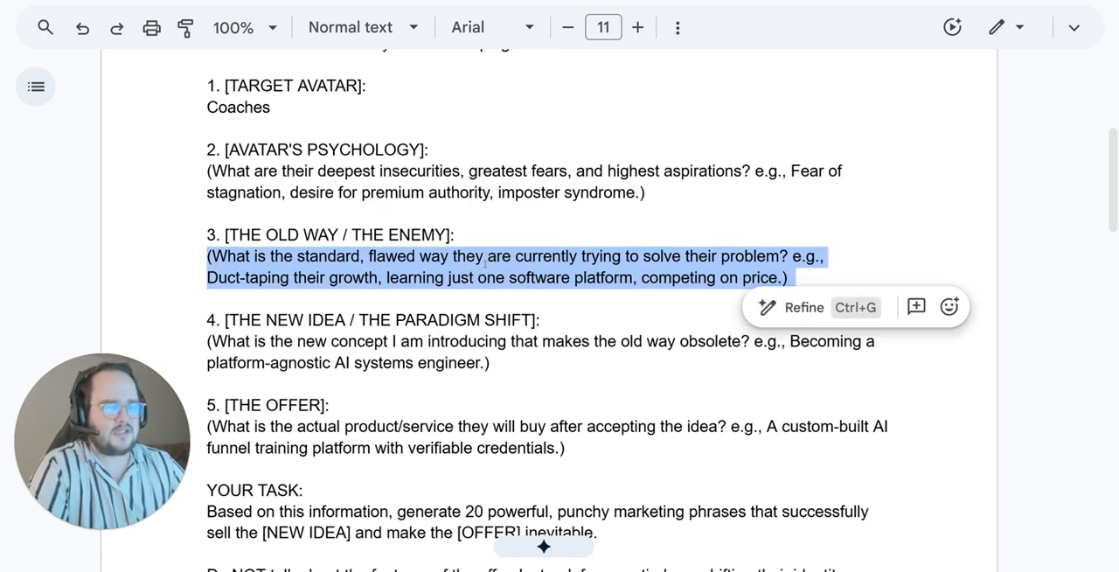
scroll(375, 307, "down", 1)
left_click_drag(491, 318, 201, 297)
left_click_drag(226, 213, 787, 234)
scroll(290, 330, "down", 2)
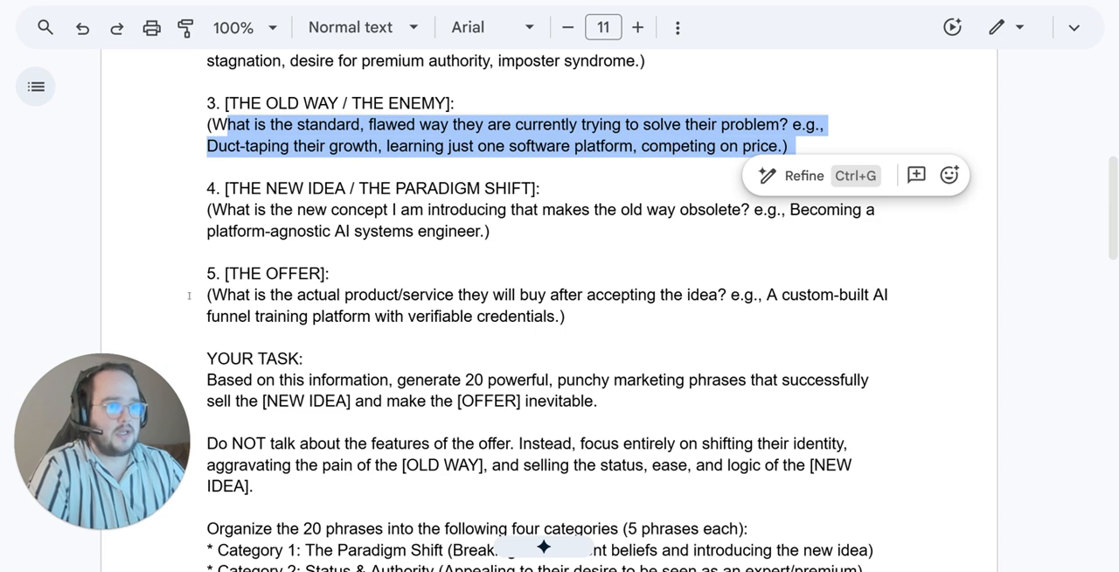
left_click_drag(188, 296, 567, 319)
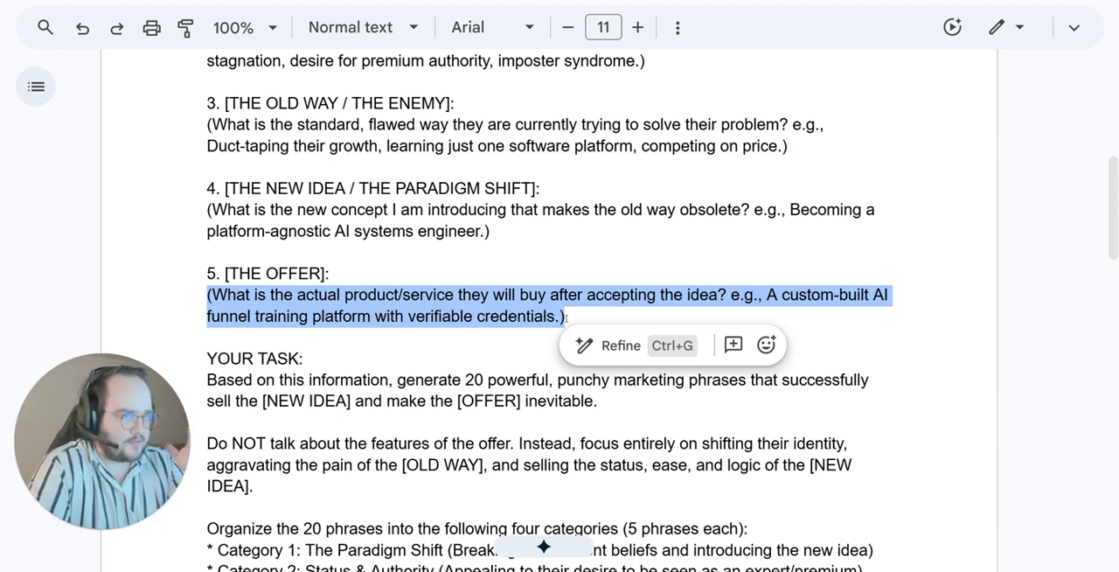
left_click_drag(857, 295, 357, 316)
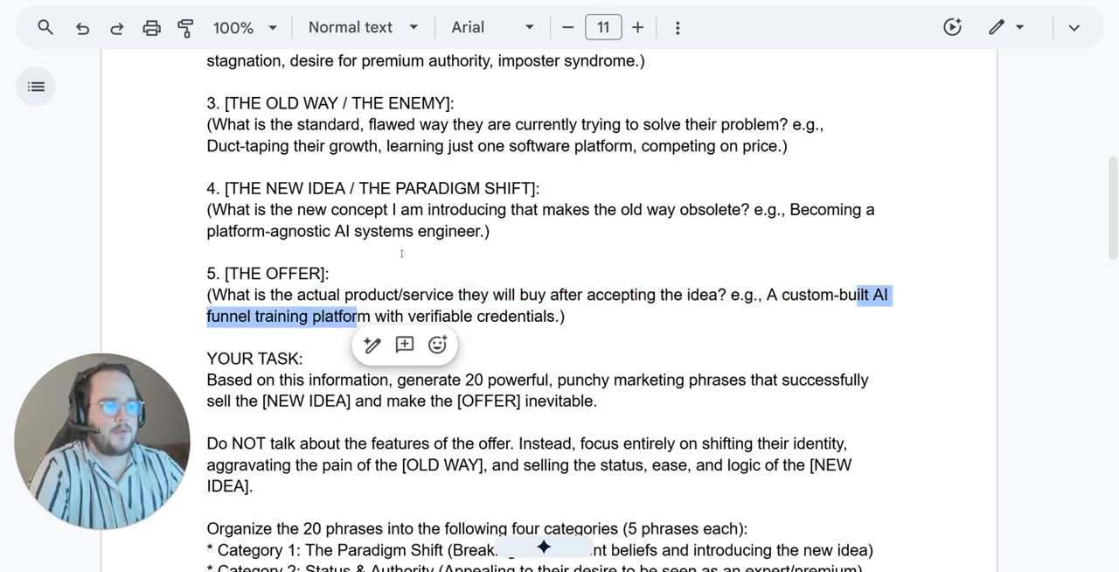
Step: Review the prompt's YOUR TASK instructions and the phrase categories the output is organized into
scroll(401, 254, "down", 1)
scroll(404, 249, "up", 3)
scroll(411, 245, "down", 4)
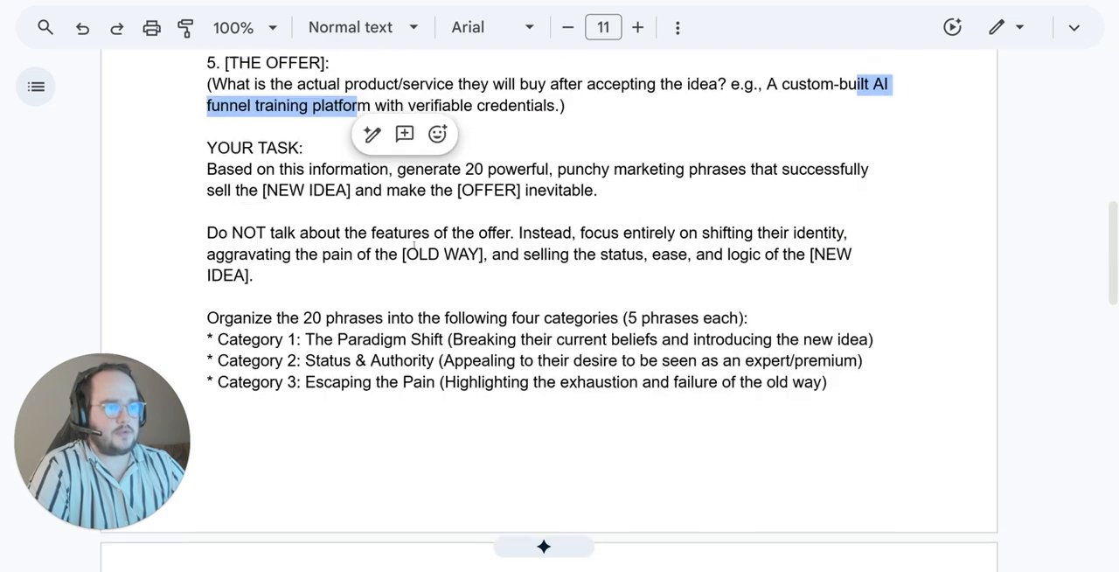
scroll(414, 247, "down", 3)
left_click_drag(209, 222, 375, 399)
scroll(556, 334, "down", 2)
scroll(556, 334, "down", 1)
scroll(395, 309, "up", 3)
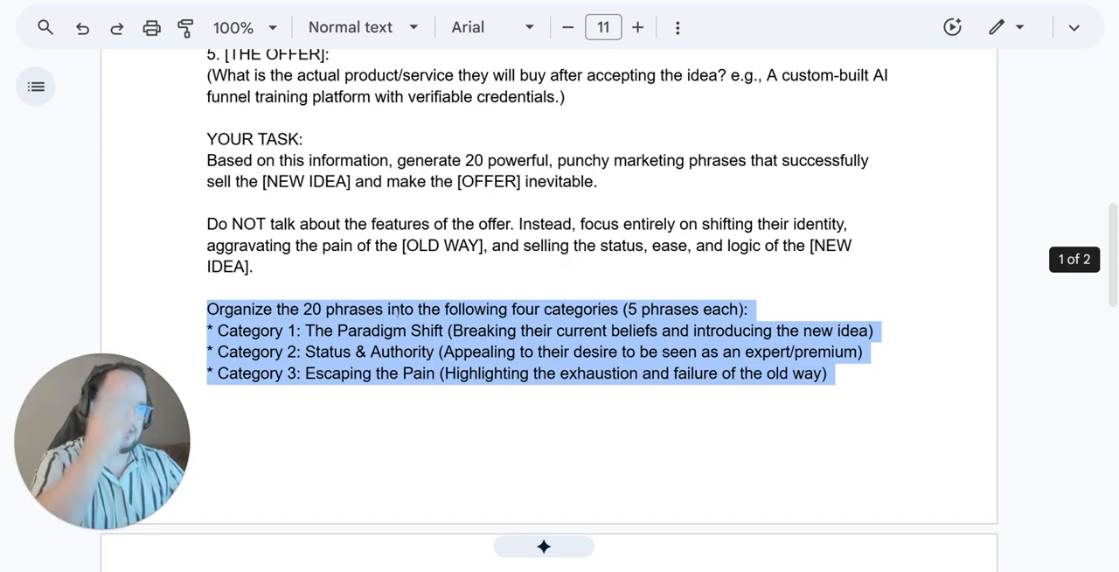
left_click(398, 309)
left_click(352, 234)
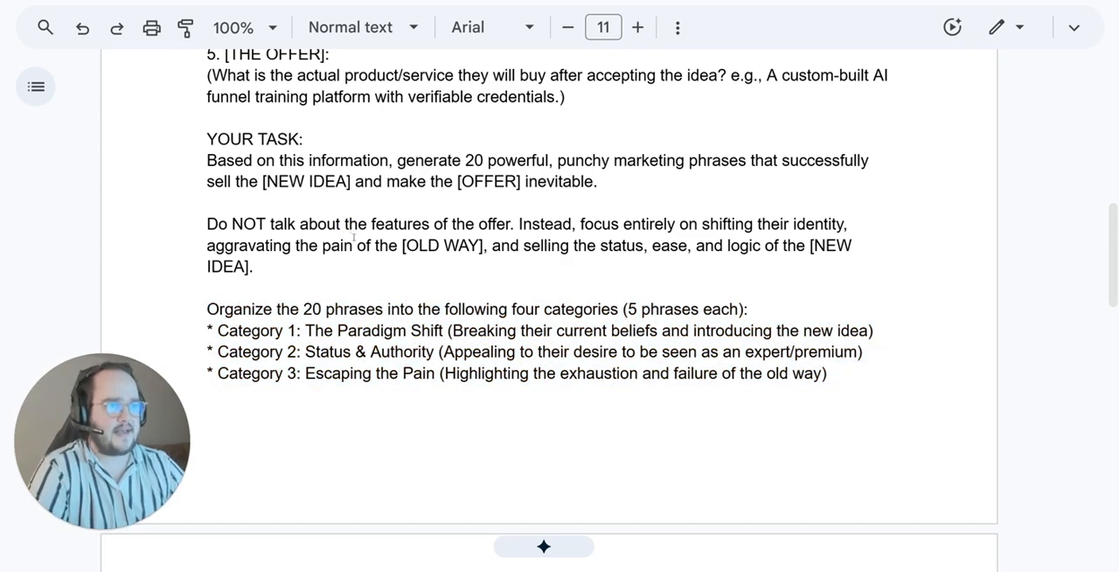
Step: Show the document tabs list again and undo the "Coaches" replacement under [TARGET AVATAR]
left_click(36, 86)
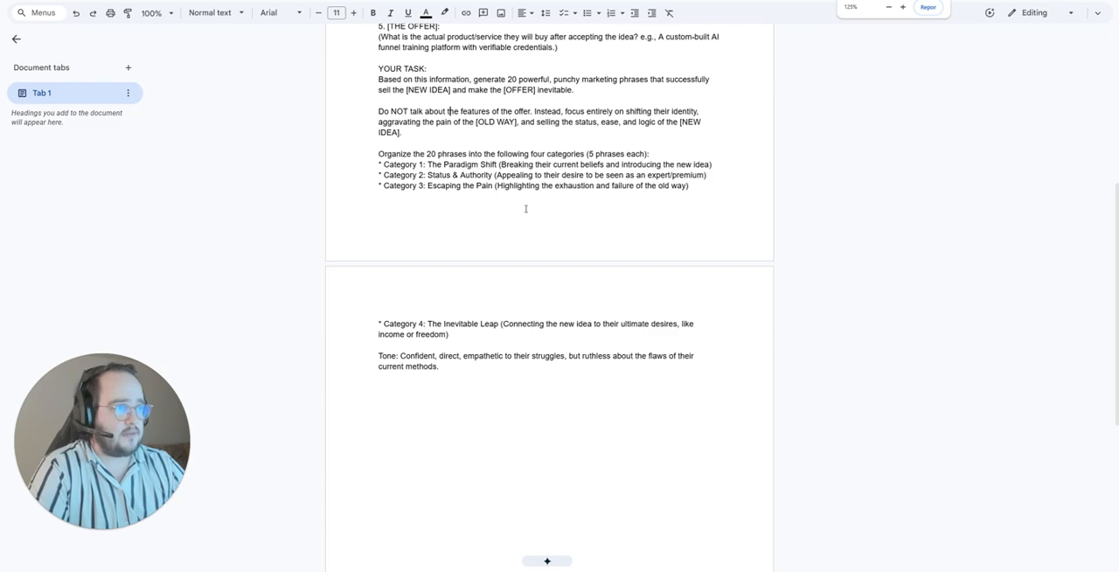
scroll(450, 201, "up", 3)
scroll(449, 201, "up", 3)
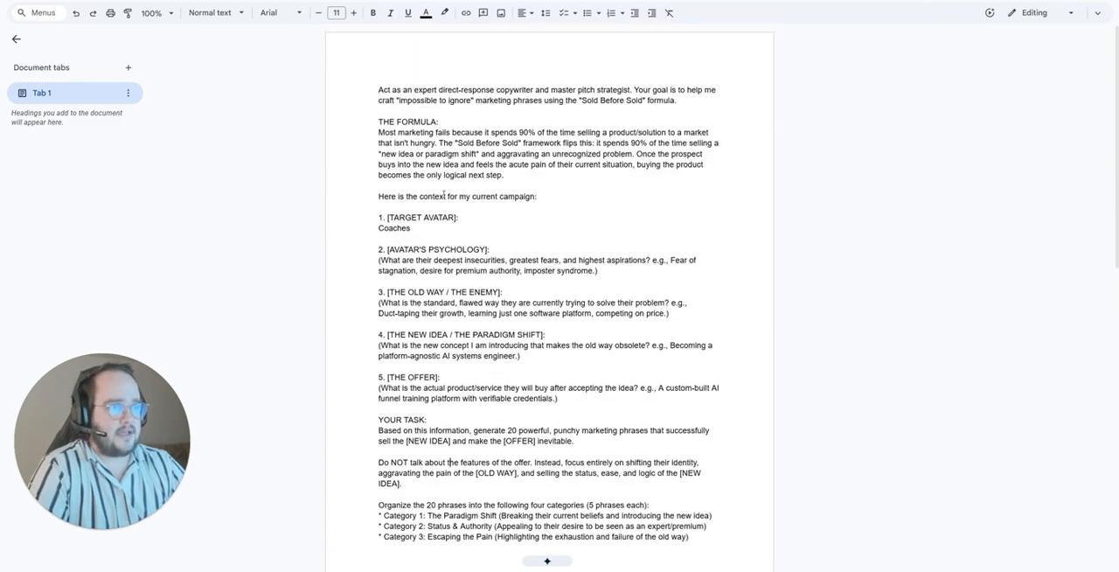
key("ctrl+z")
key("Right")
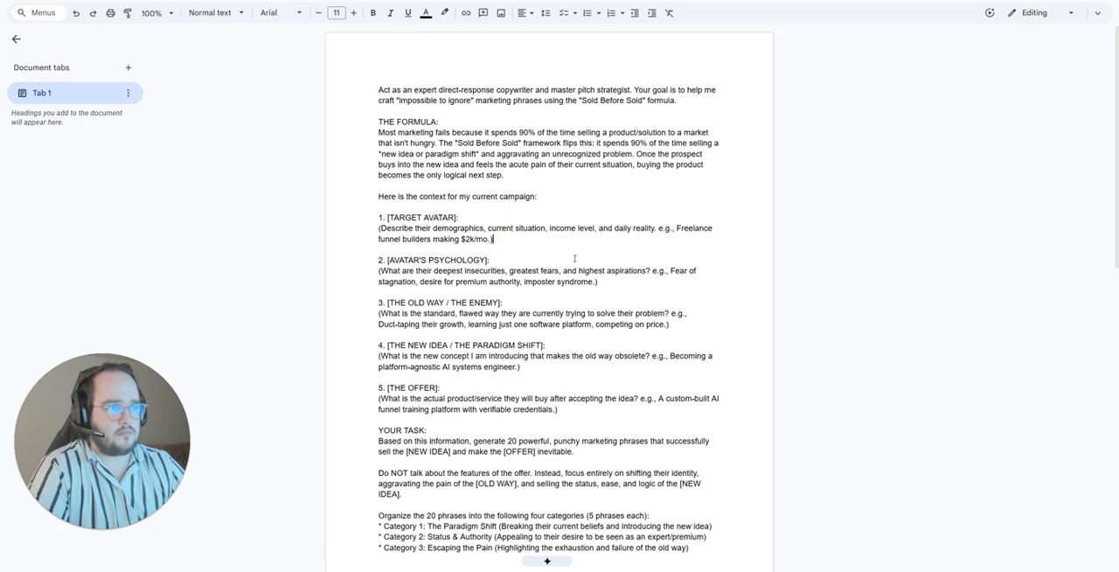
Step: Duplicate the Tab 1 document tab and select the placeholder description under [TARGET AVATAR] in the copy
key("ctrl+a")
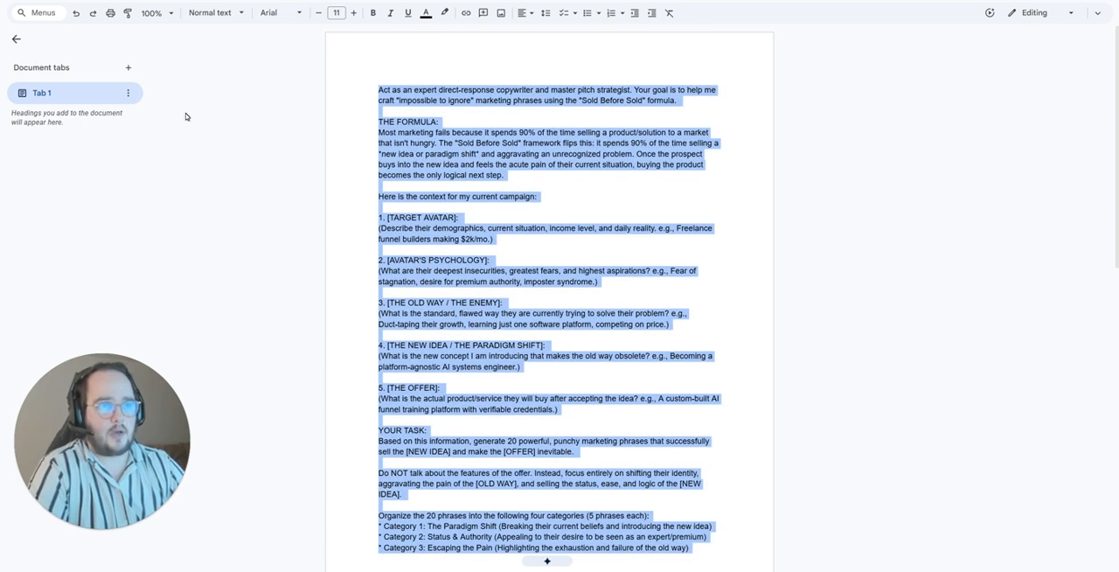
left_click(127, 93)
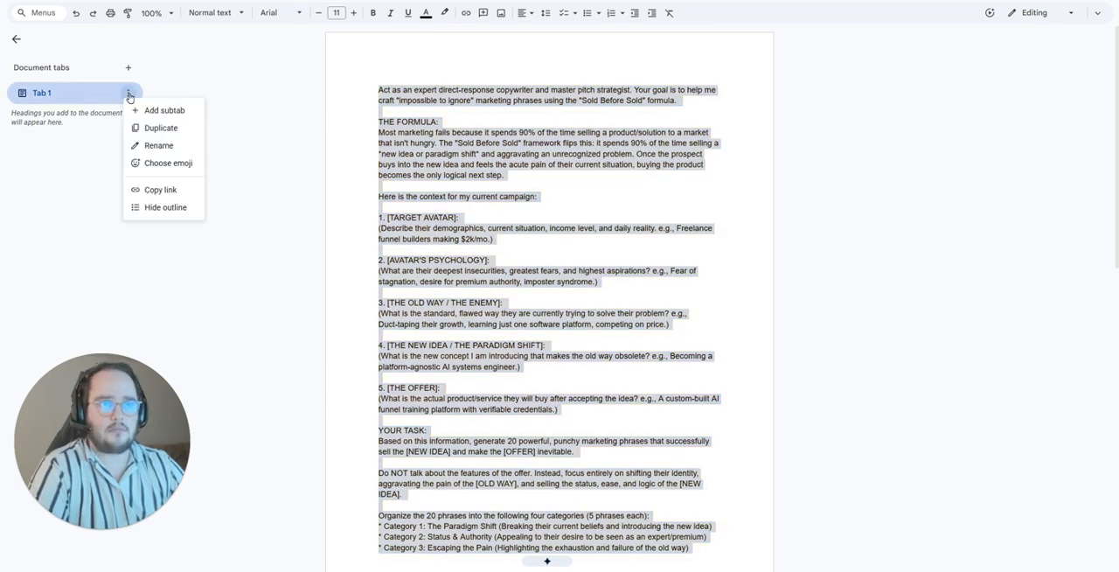
left_click(172, 130)
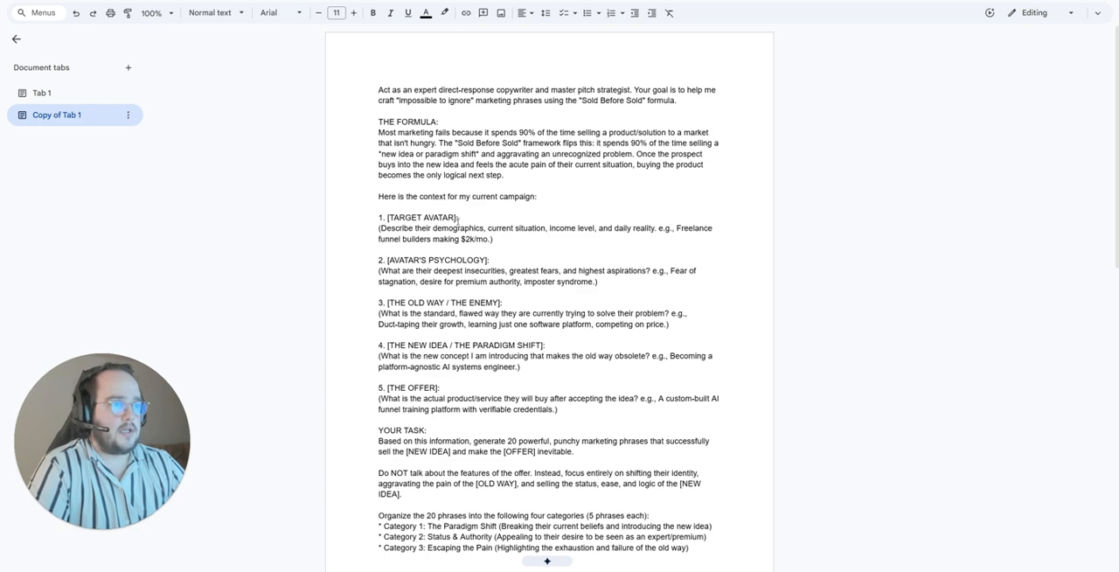
left_click_drag(495, 239, 330, 226)
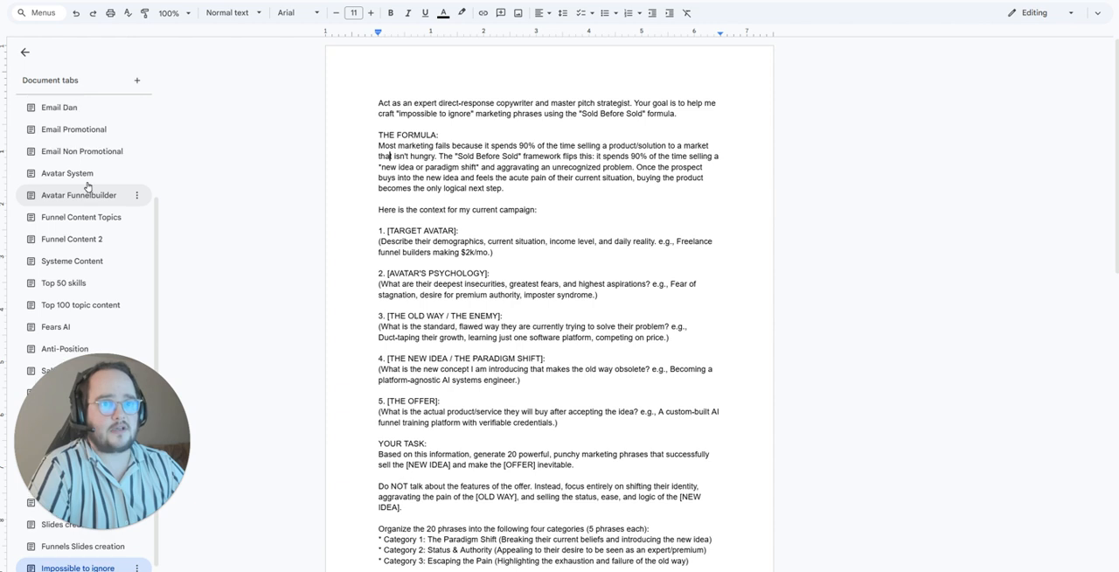
Step: Open the Avatar Funnelbuilder tab in the prompt collection document and skim the customer avatar report
scroll(103, 220, "up", 3)
scroll(106, 226, "down", 2)
scroll(106, 226, "down", 1)
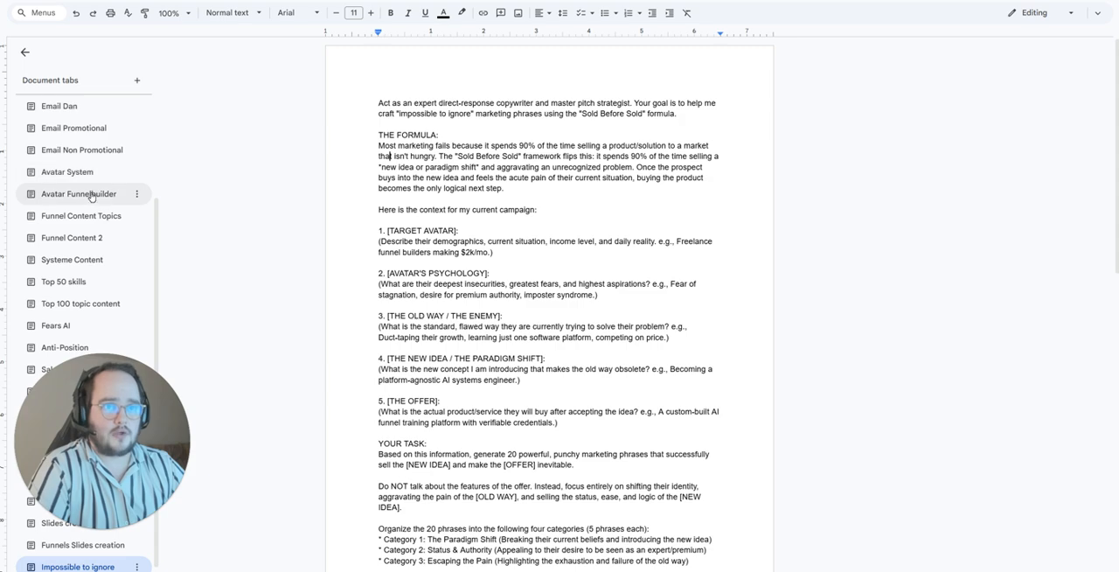
left_click(97, 196)
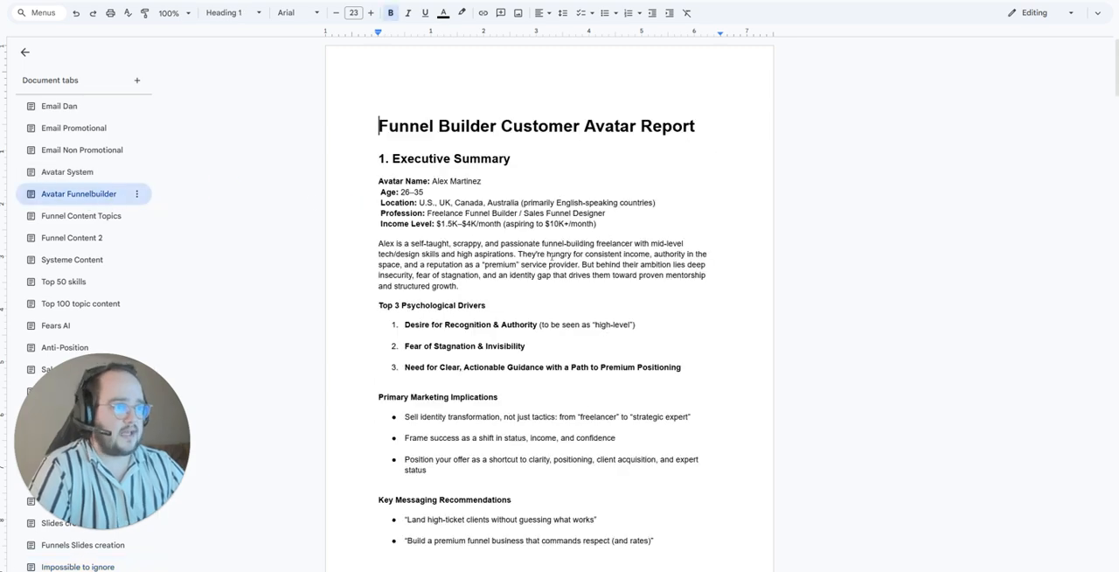
scroll(553, 259, "down", 15)
scroll(553, 261, "down", 10)
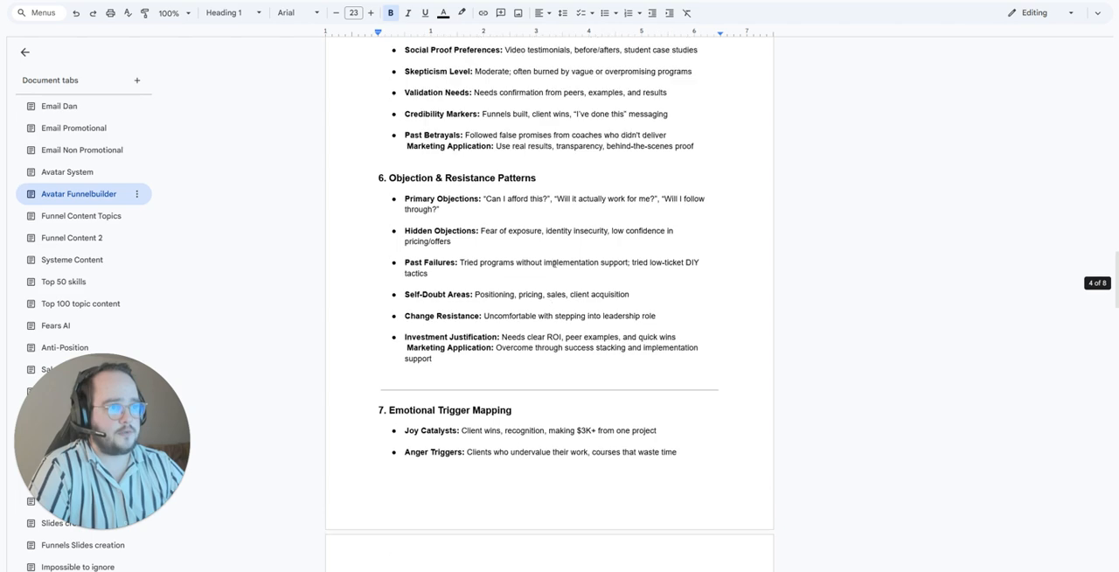
Step: Replace the placeholder description under [TARGET AVATAR] in the prompt copy with the entire Avatar Funnelbuilder report
scroll(560, 175, "up", 20)
key("ctrl+a")
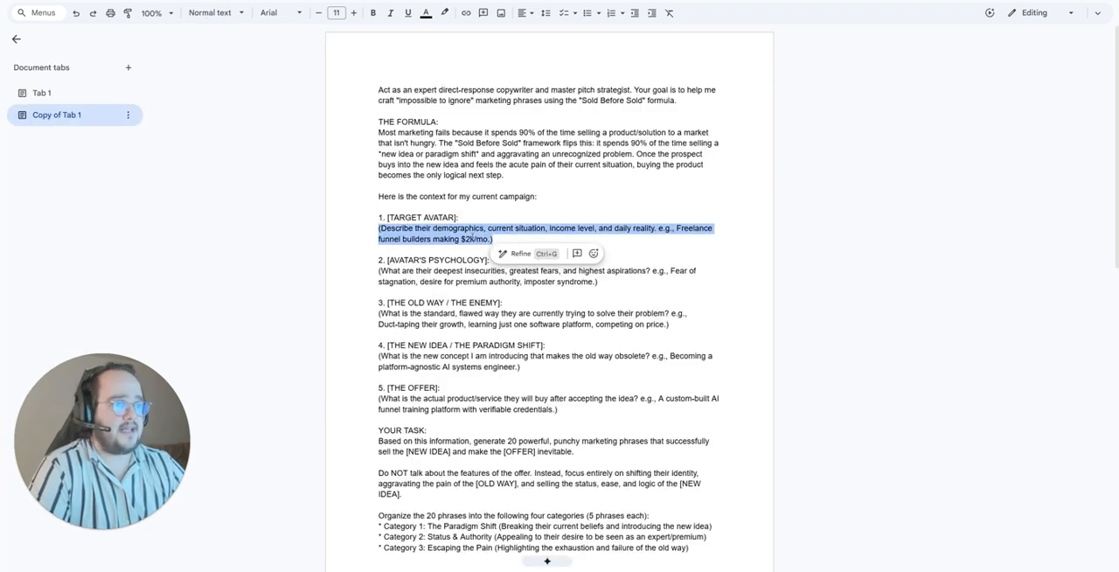
key("ctrl+v")
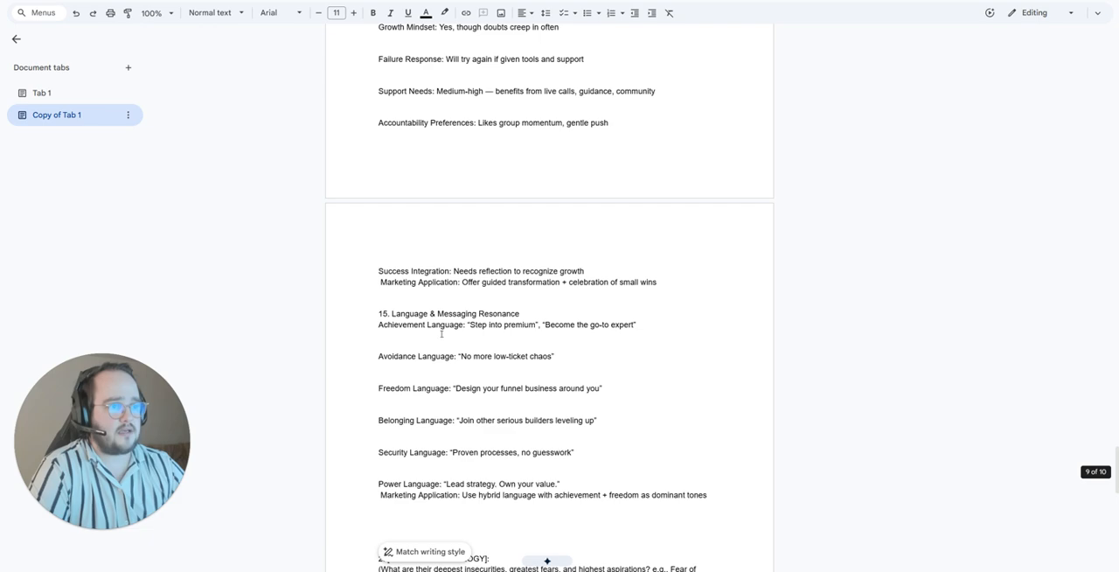
scroll(442, 334, "up", 4)
scroll(462, 277, "down", 8)
scroll(493, 234, "up", 1)
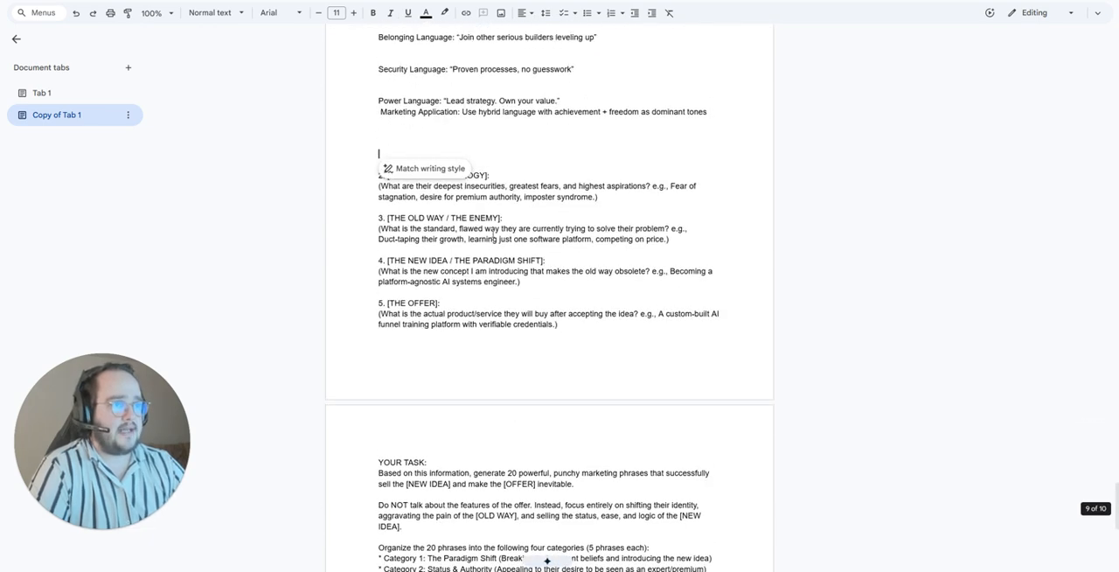
scroll(494, 234, "up", 1)
Step: Enlarge the page around the [AVATAR'S PSYCHOLOGY] section and hide the document tabs list
triple_click(391, 251)
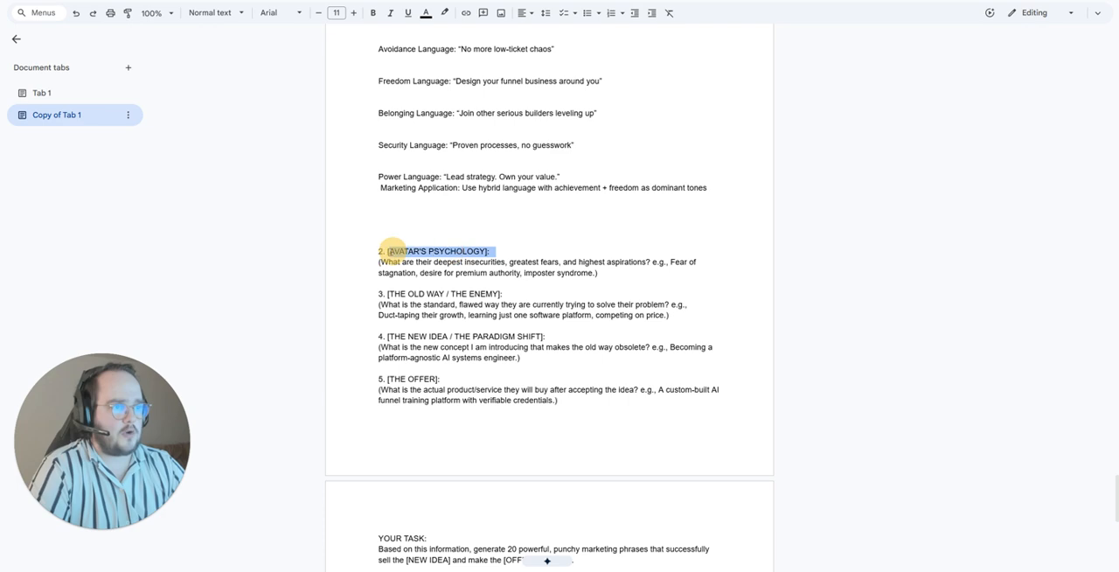
key("ctrl+plus")
key("ctrl+plus")
left_click(26, 55)
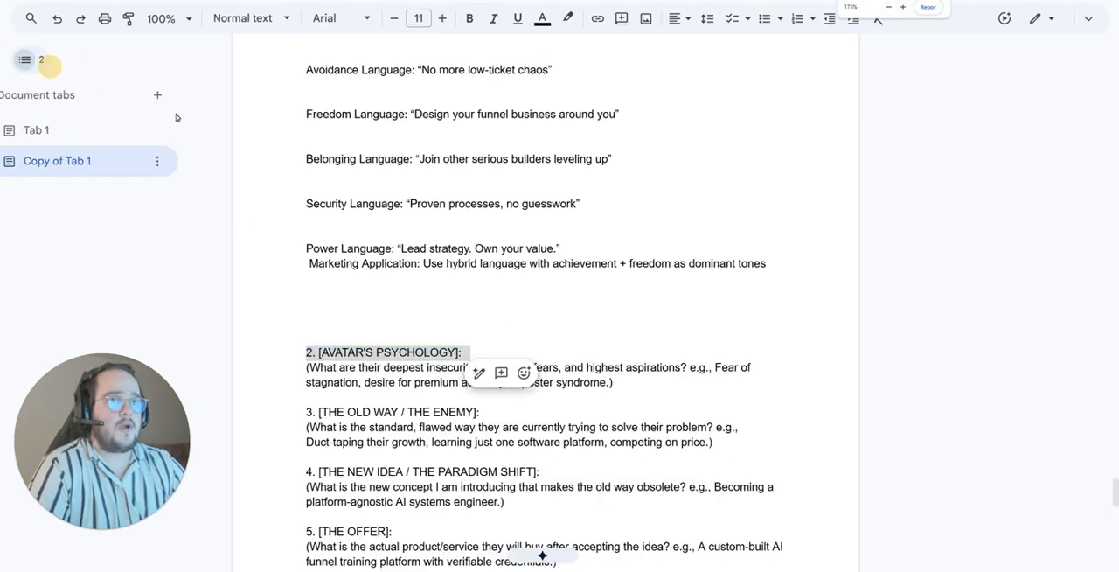
Step: Replace the placeholder under [AVATAR'S PSYCHOLOGY] with "Fear of AI replacing their jobs"
scroll(560, 288, "down", 1)
left_click_drag(618, 288, 281, 279)
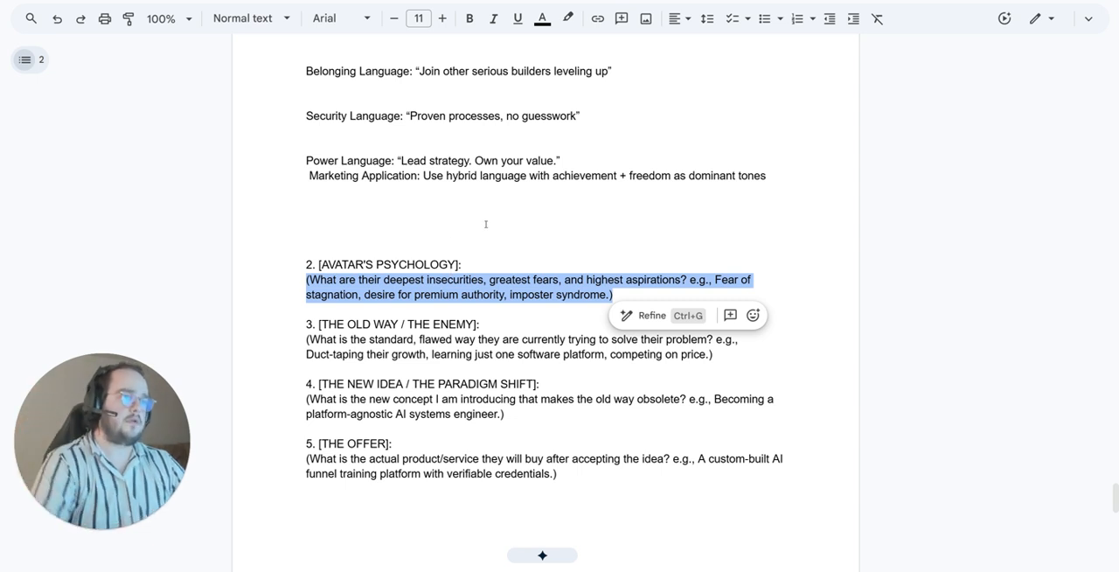
left_click(562, 292)
left_click_drag(629, 297, 307, 278)
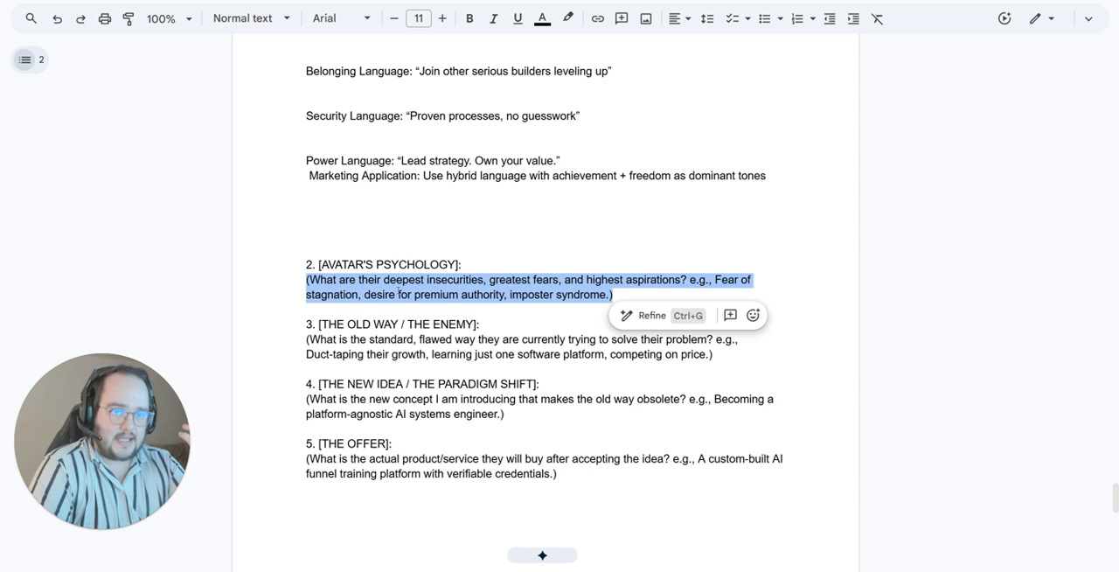
key("Caps_Lock")
type("F")
key("Caps_Lock")
type("ear of")
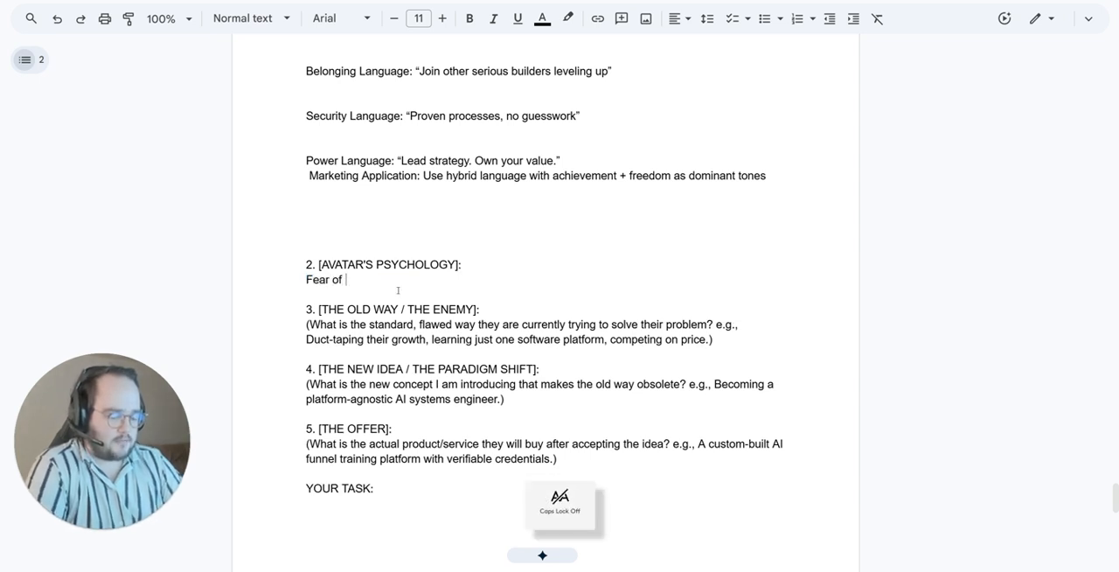
type(" AI replacing their jobs")
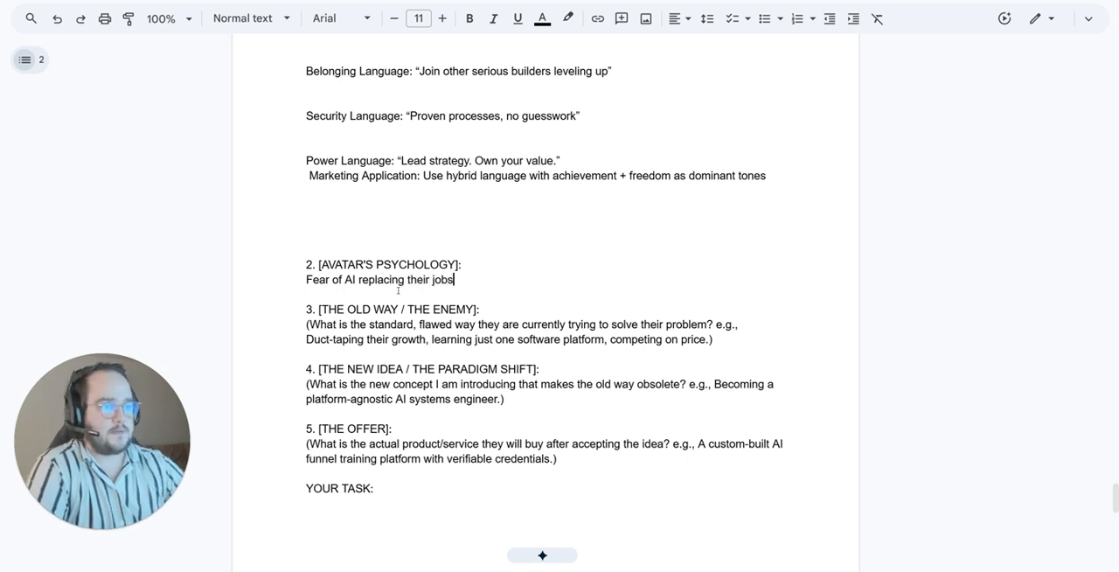
Step: Replace the placeholder under [THE OLD WAY / THE ENEMY] with "Drag and drop funnel building"
scroll(398, 289, "down", 1)
triple_click(403, 289)
type("D")
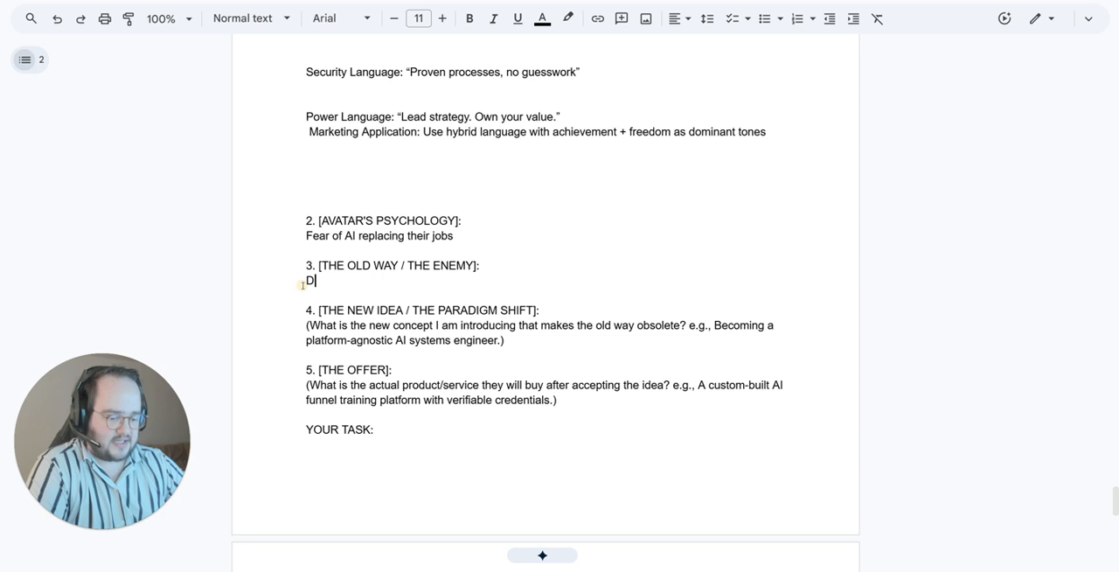
key("Caps_Lock")
type("rag and drop ")
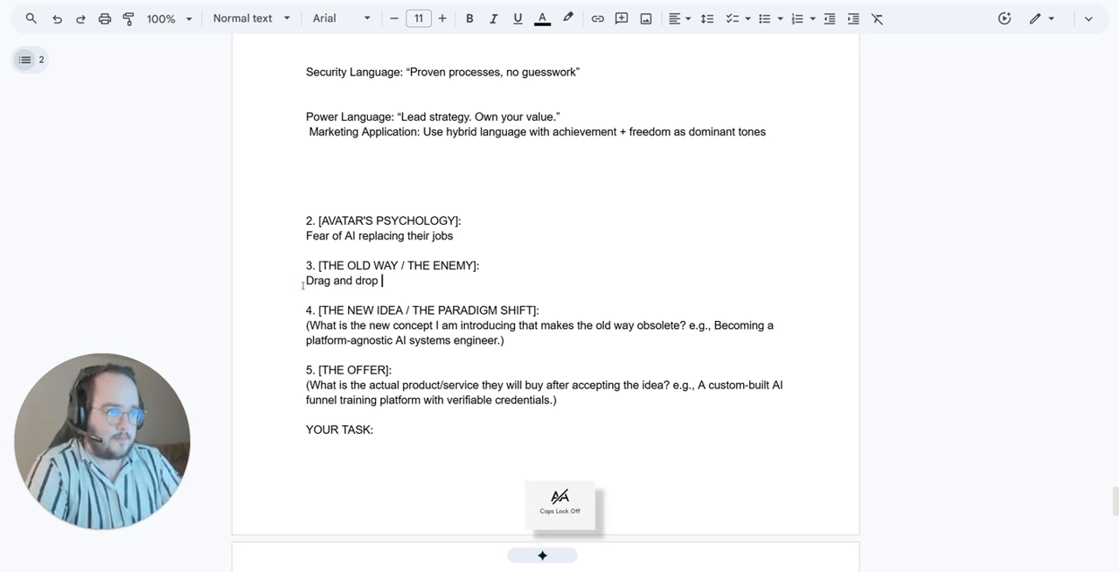
type("funnel building")
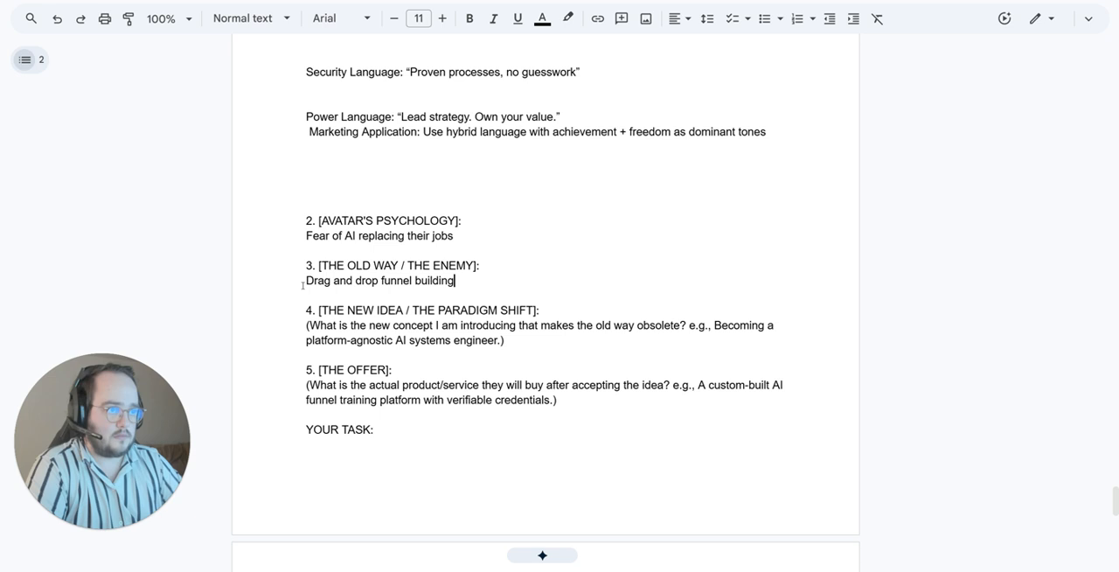
Step: Replace the placeholder under [THE NEW IDEA / THE PARADIGM SHIFT] with "AI leveraged systems builder." and select the new text
scroll(502, 295, "down", 1)
left_click_drag(503, 295, 305, 282)
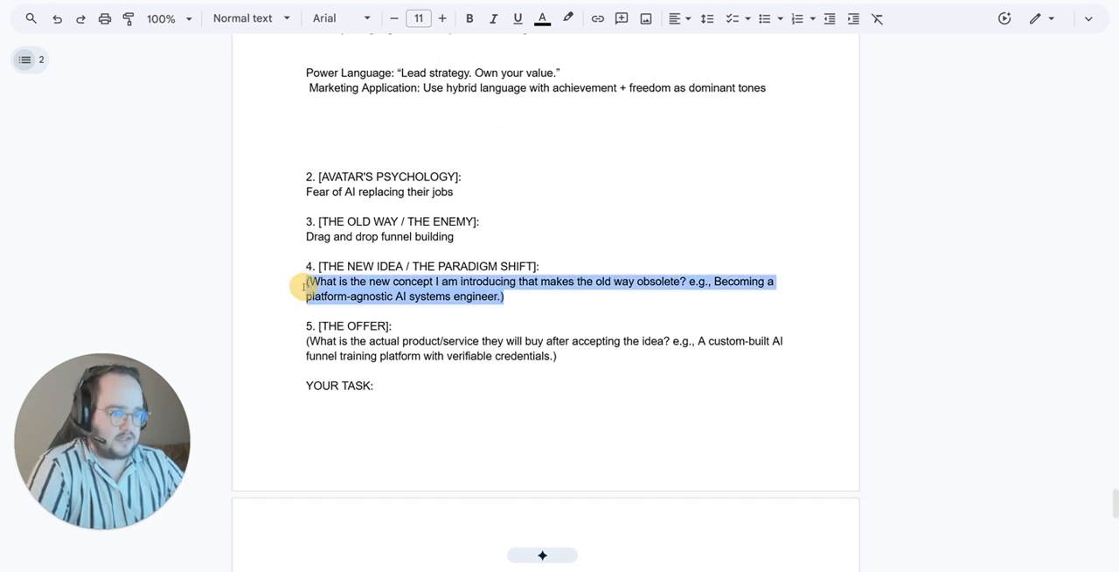
key("Caps_Lock")
type("AIO")
type("l")
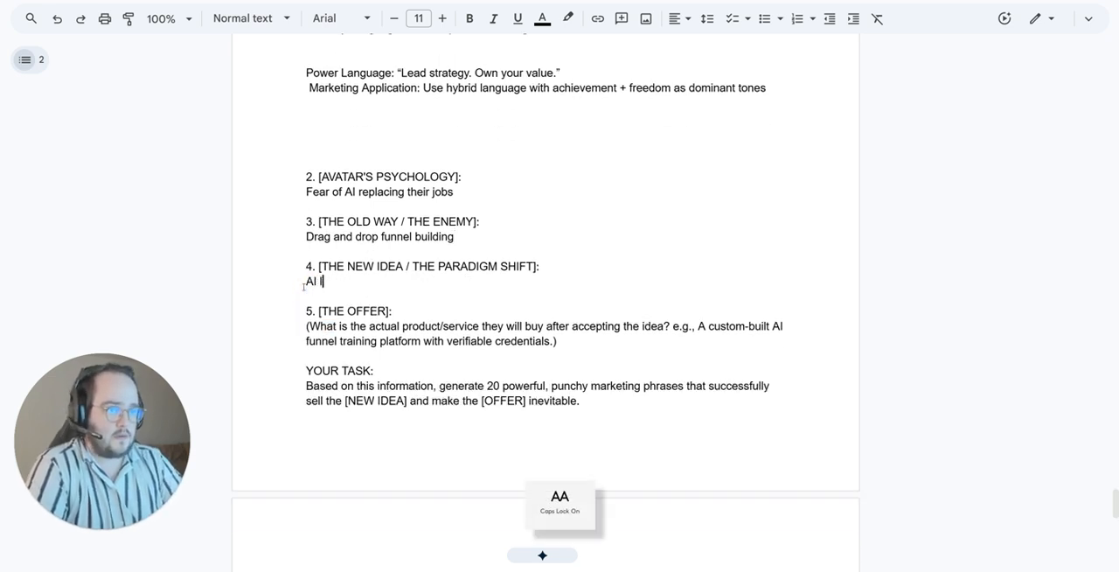
type("everaged systems ")
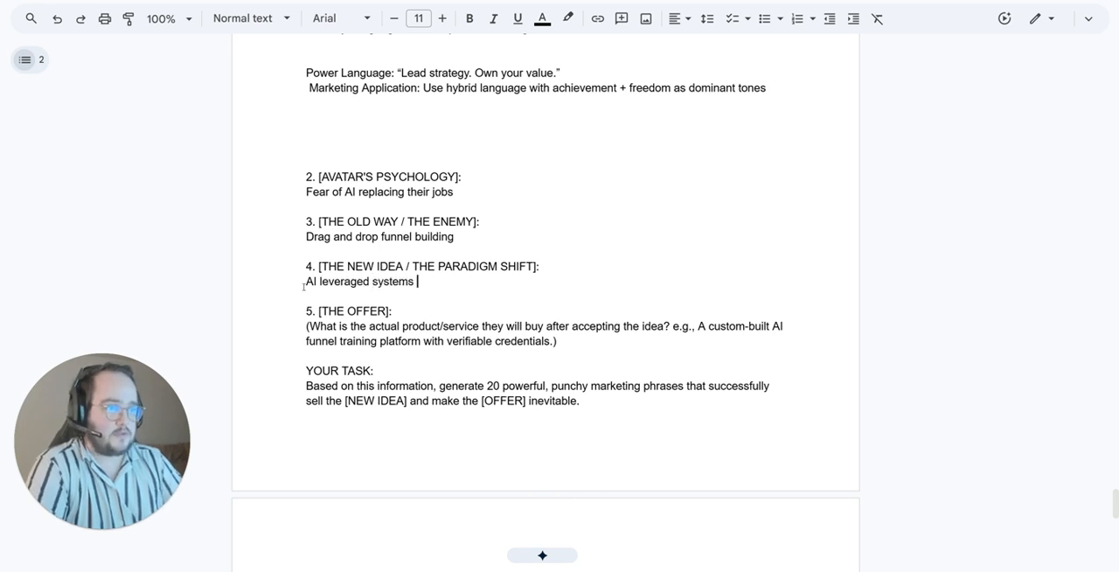
type("builder.")
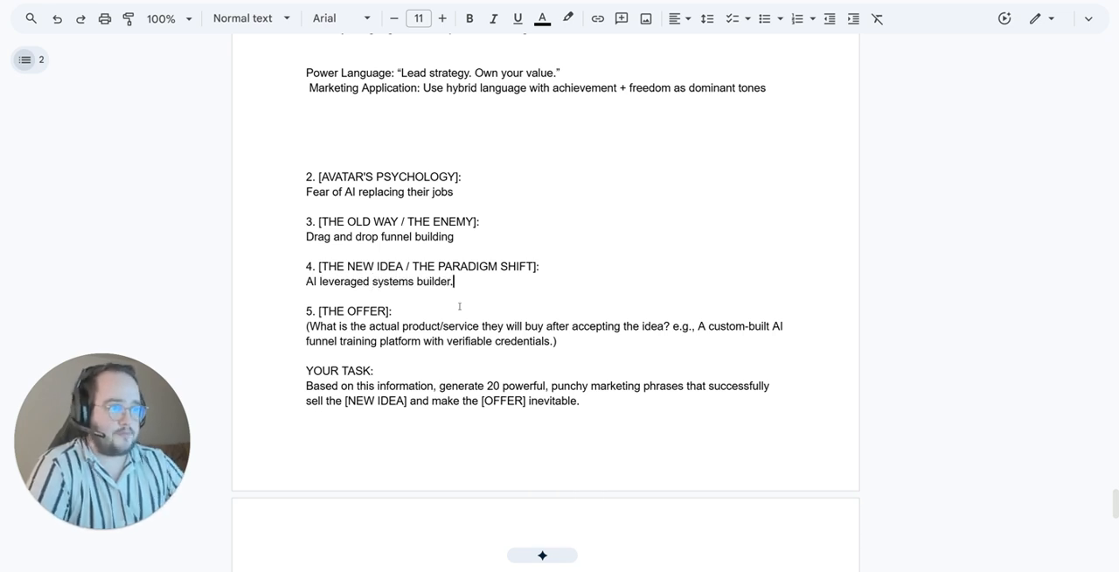
left_click_drag(457, 282, 307, 282)
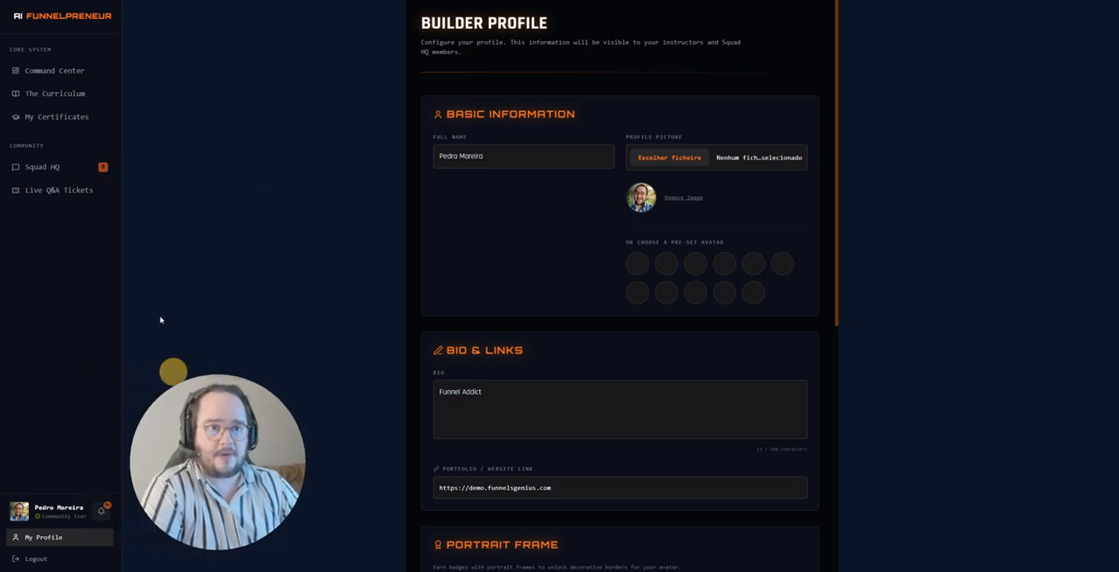
Step: Switch to AI Funnelpreneur and view the Command Center, the Curriculum and lessons 1.5 and 1.3 of Upgrading Your Arsenal
left_click(59, 70)
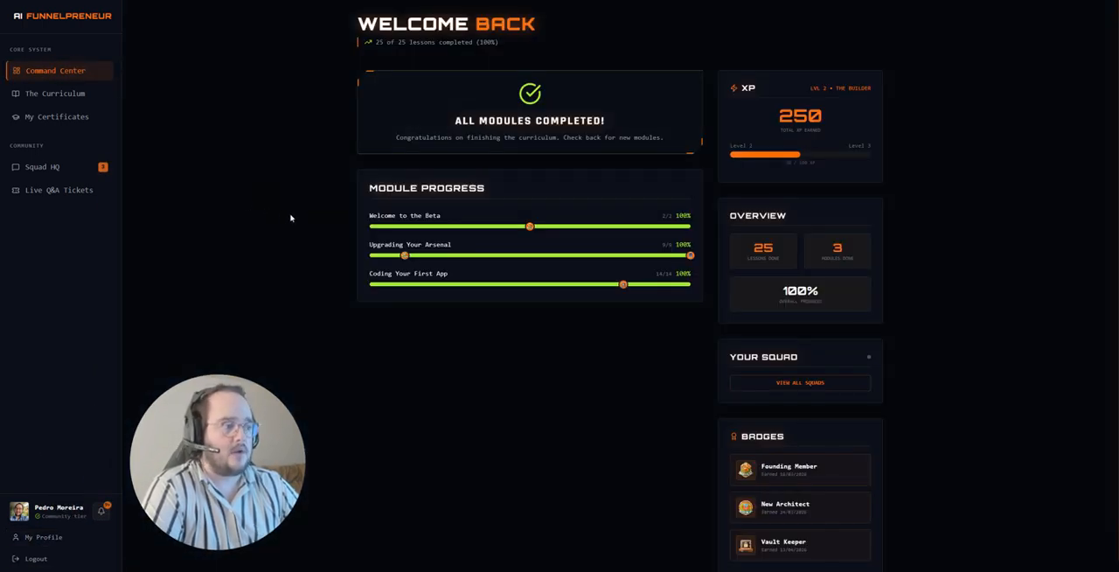
left_click(48, 93)
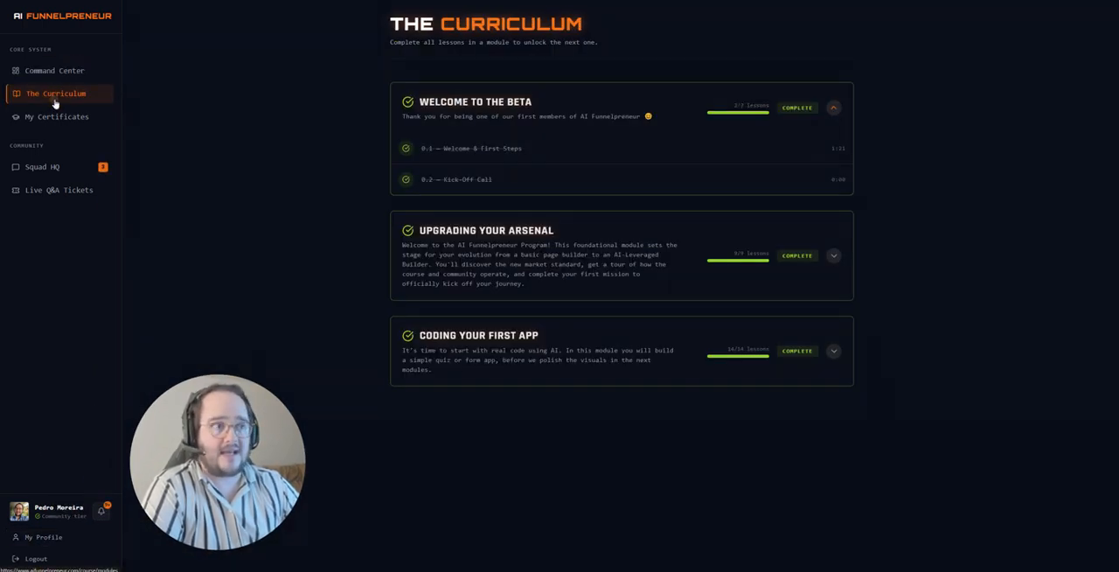
left_click(518, 238)
scroll(519, 237, "down", 1)
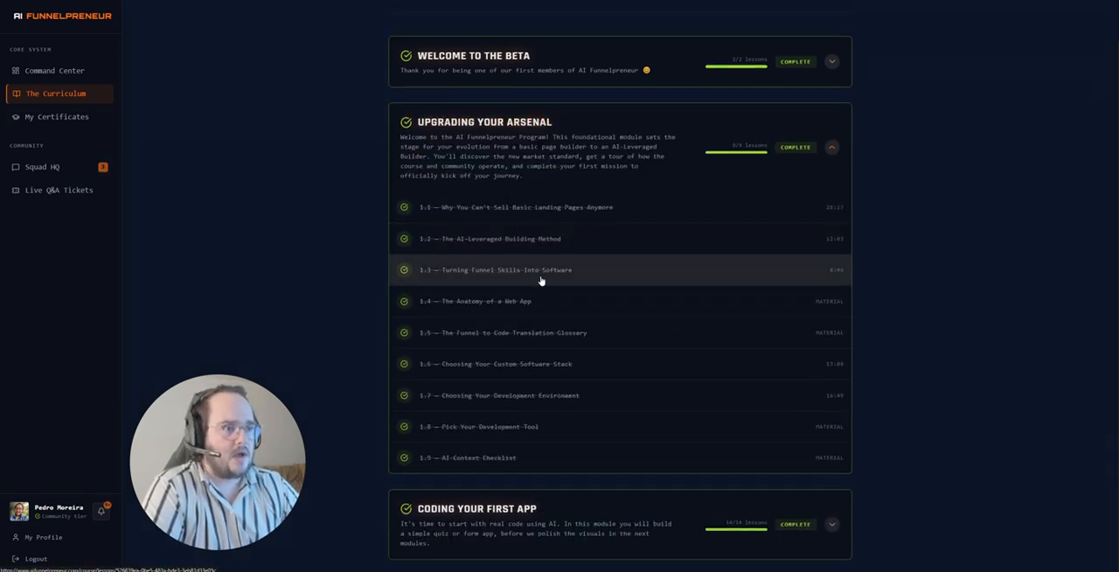
left_click(469, 322)
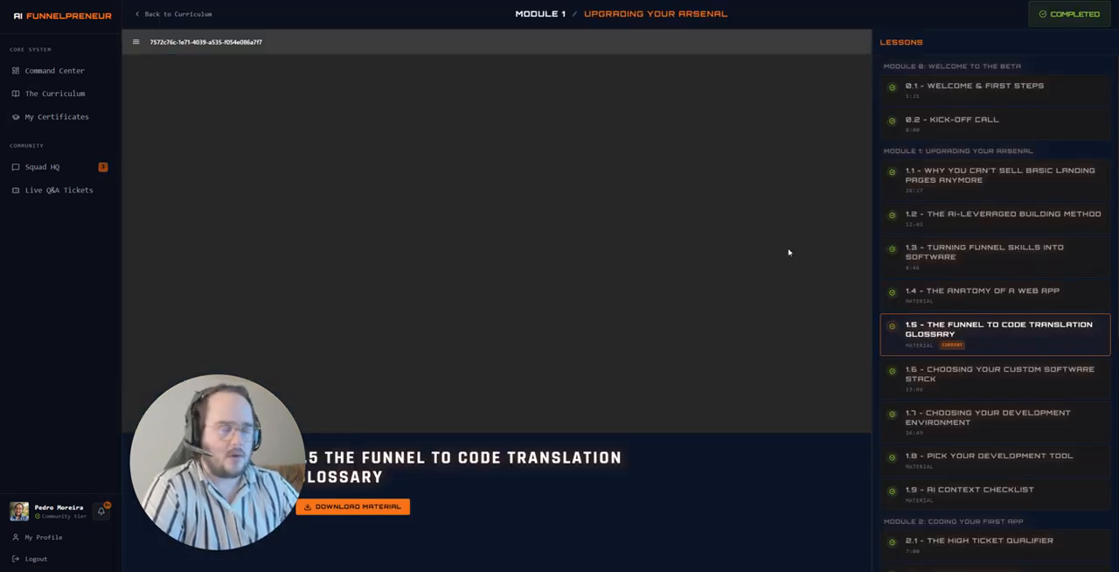
left_click(971, 260)
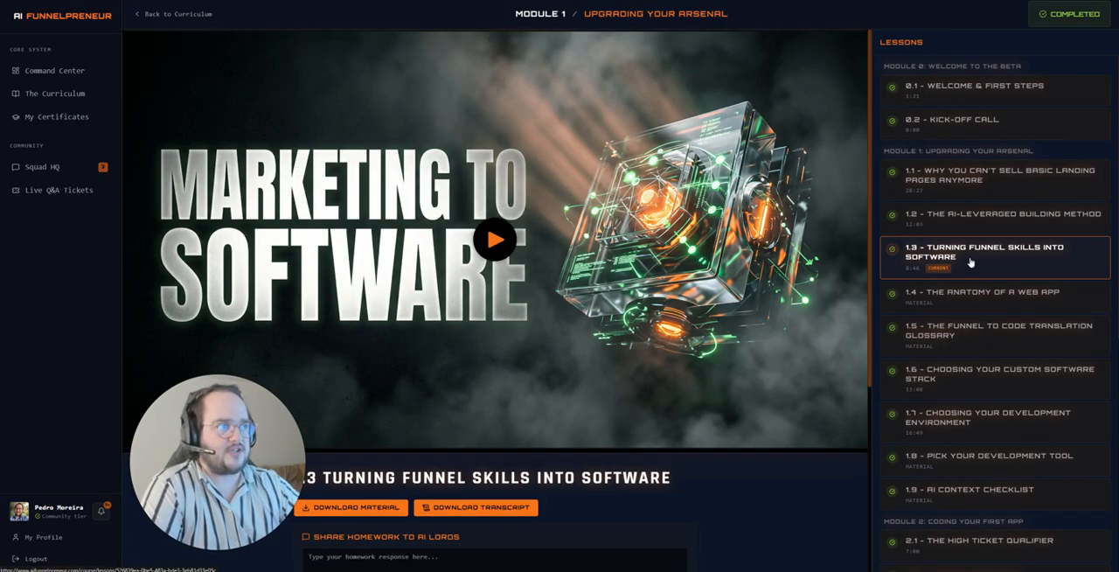
Step: Open the 2.13 Last Quiz and 2.14 First Certification lessons of Module 2 and skim the certification document
scroll(970, 261, "down", 5)
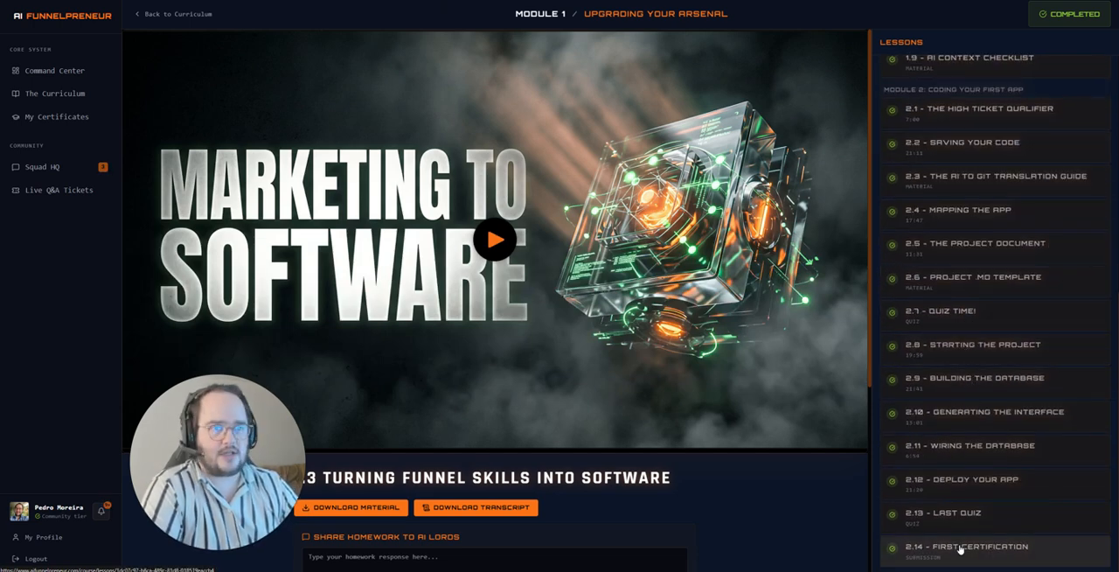
left_click(951, 528)
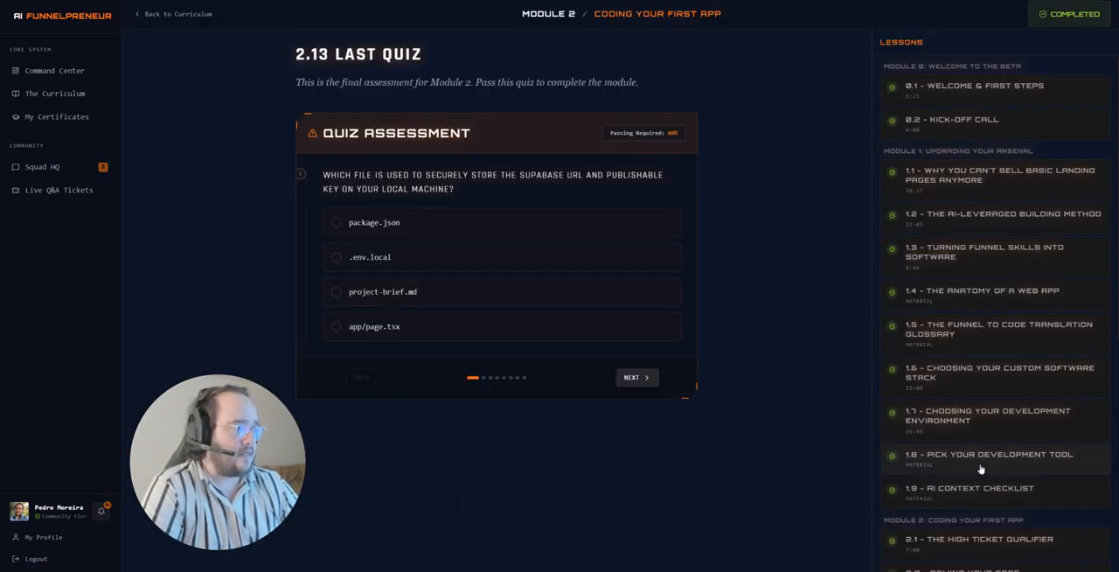
scroll(980, 469, "down", 5)
left_click(954, 544)
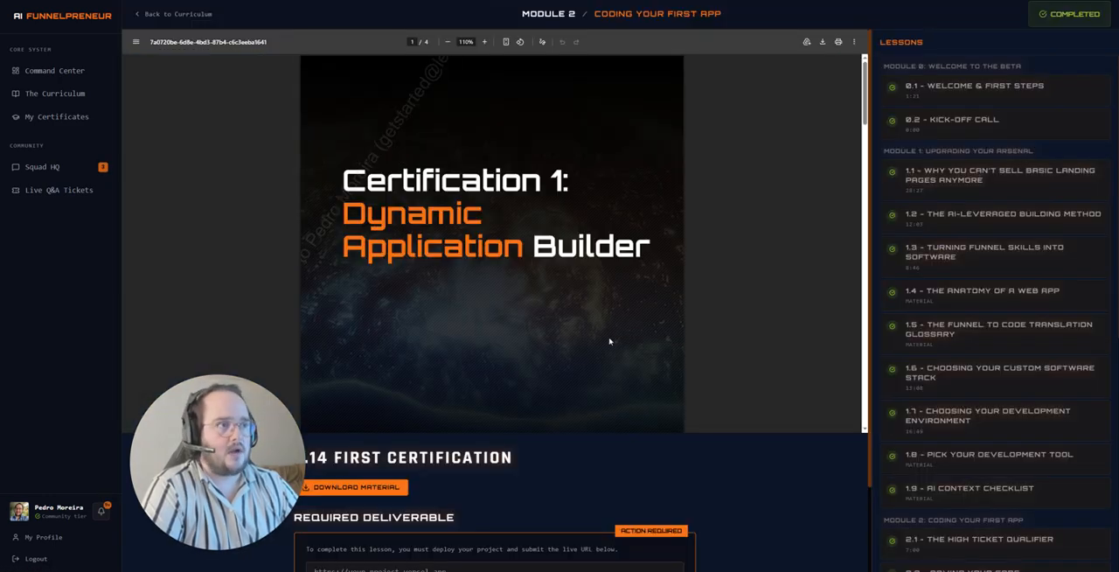
scroll(474, 237, "down", 8)
scroll(475, 236, "down", 10)
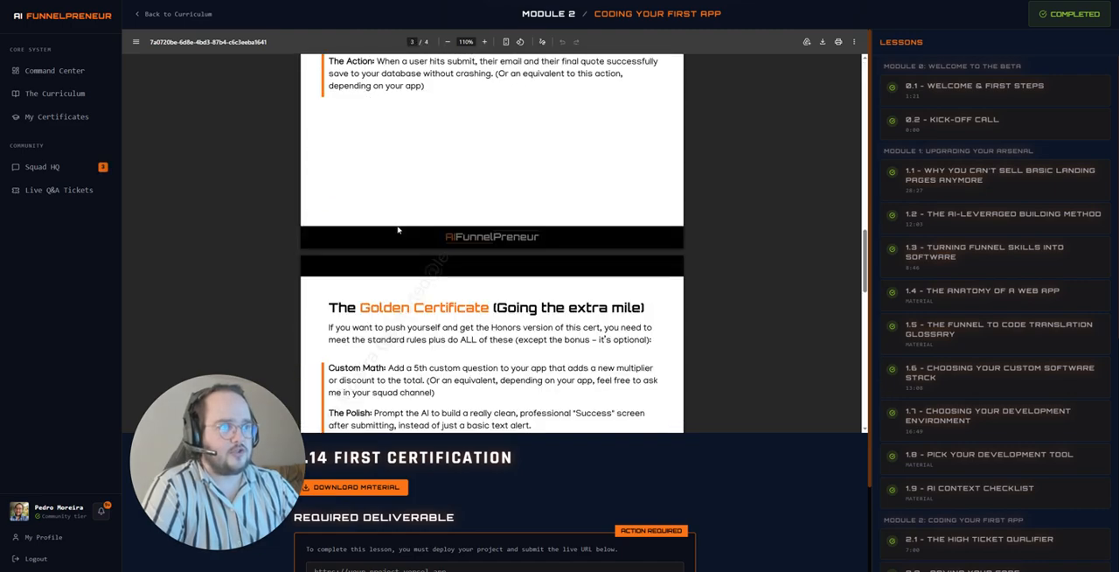
scroll(446, 249, "down", 10)
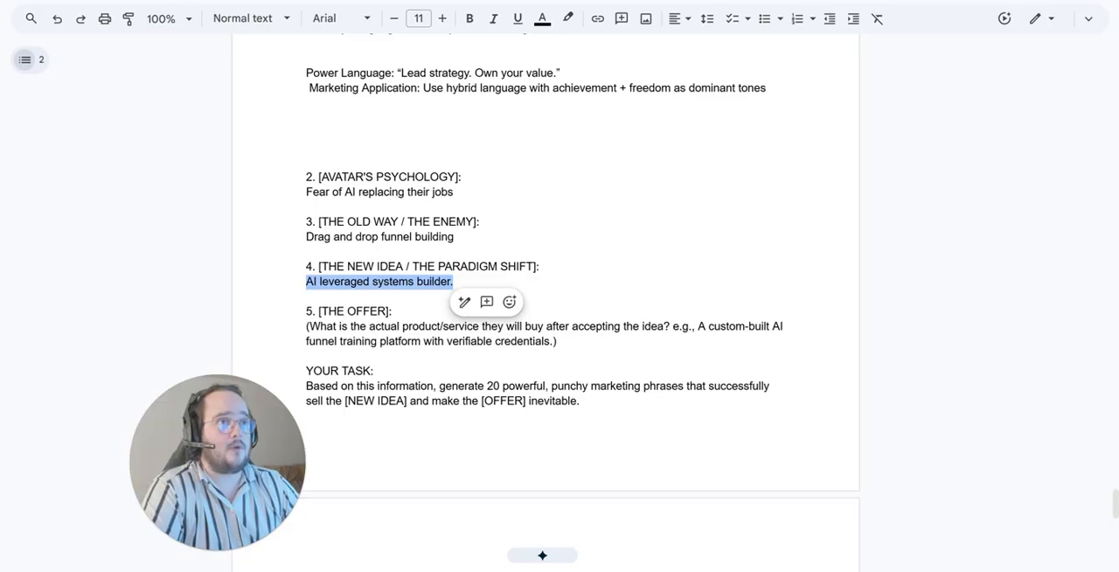
Step: Replace the placeholder under [THE OFFER] with "7 step blueprint to vicebode scalable systems for your clients."
left_click_drag(288, 280, 453, 282)
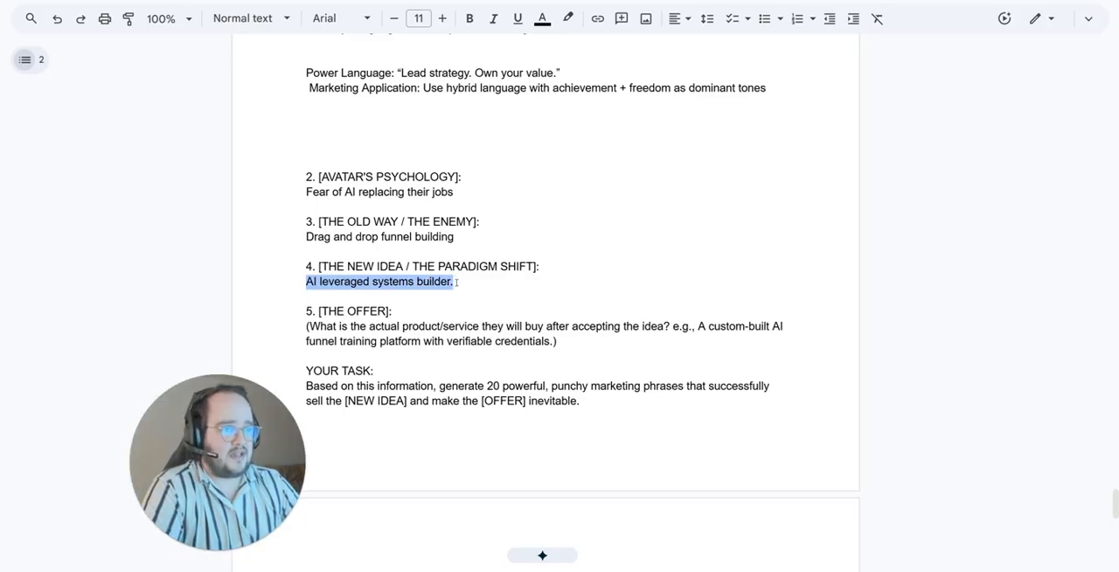
left_click(464, 283)
scroll(429, 286, "down", 1)
left_click_drag(559, 297, 295, 290)
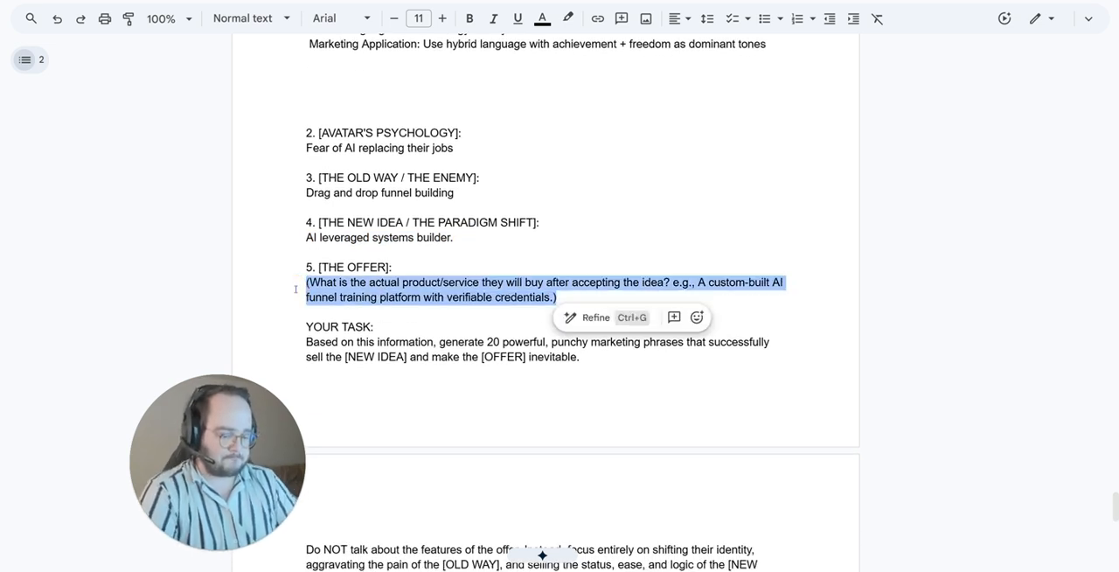
type("7")
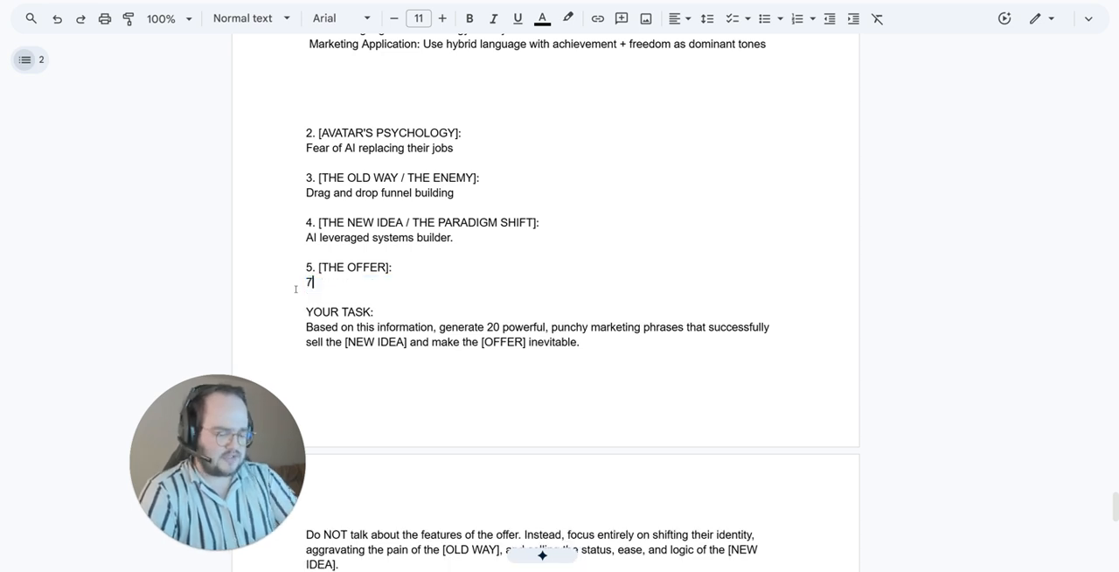
type(" step process")
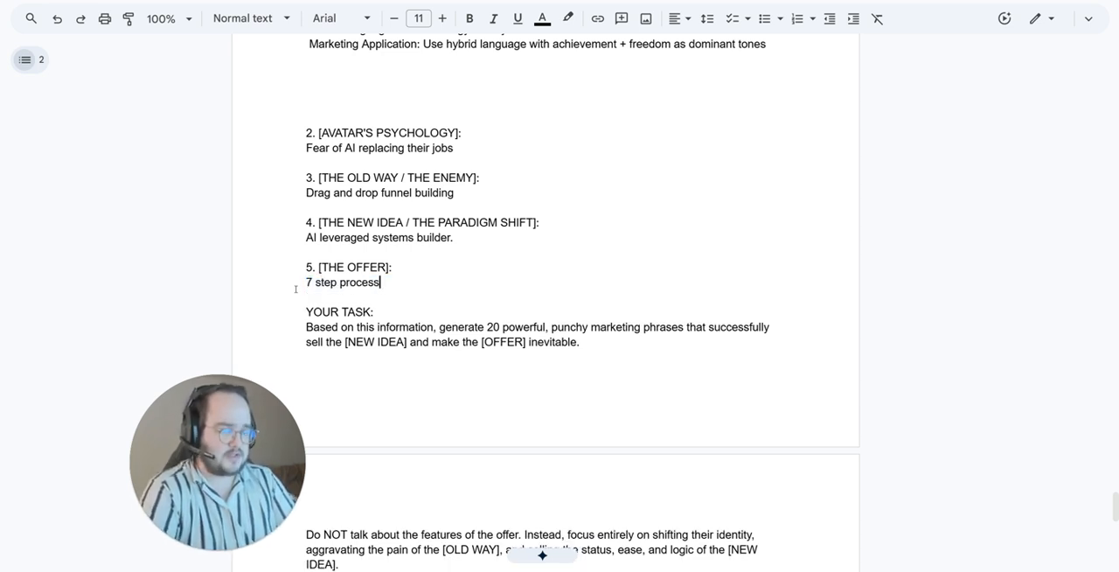
key("BackSpace")
key("BackSpace")
key("BackSpace")
key("BackSpace")
key("BackSpace")
key("BackSpace")
key("BackSpace")
type("bluepr")
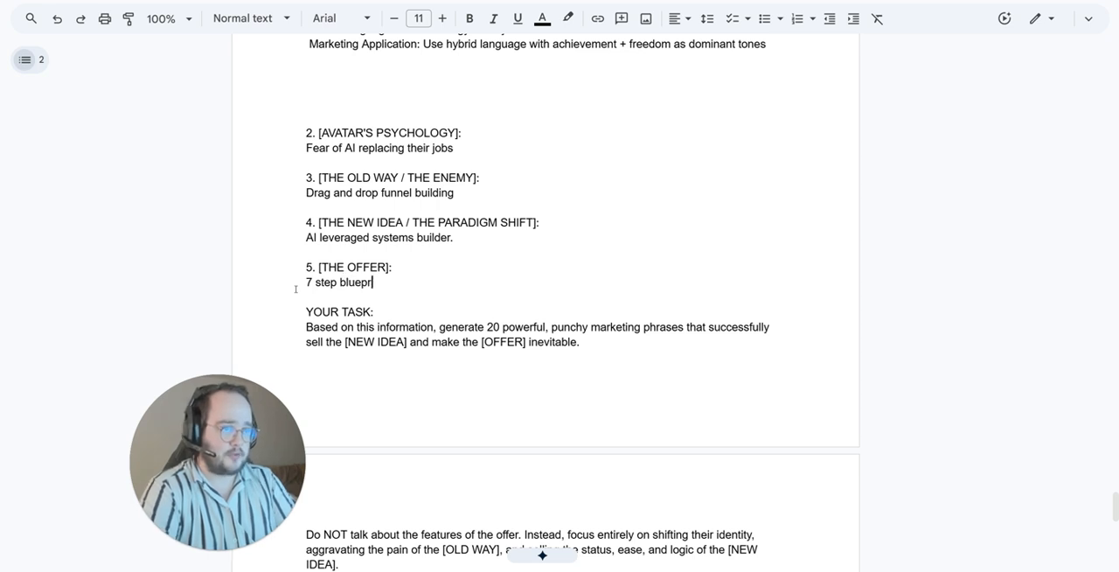
type("int to bui")
key("BackSpace")
key("BackSpace")
key("BackSpace")
type("vicebode ")
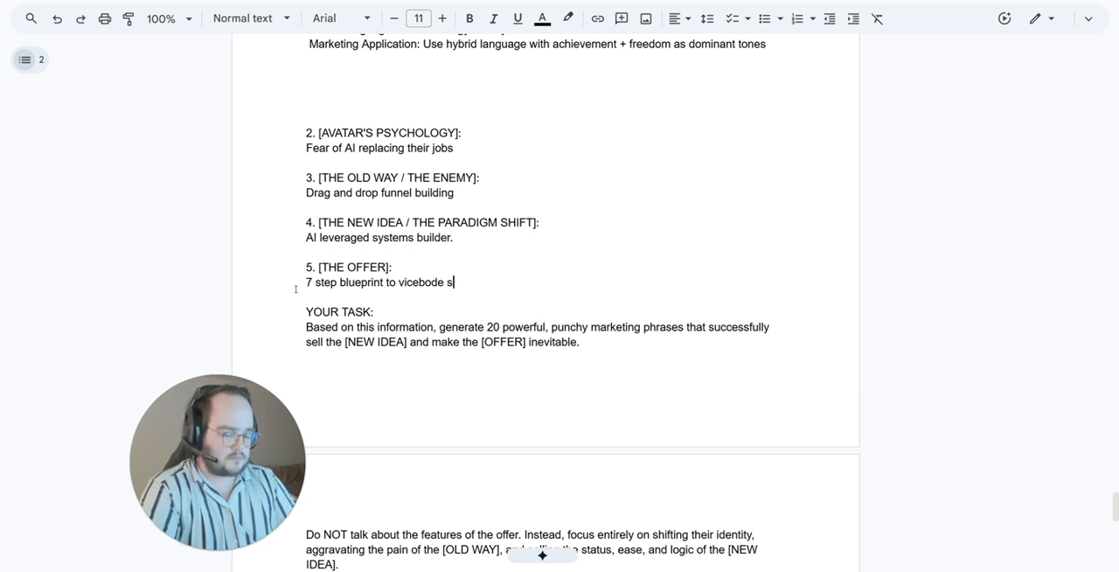
type("scalable systems")
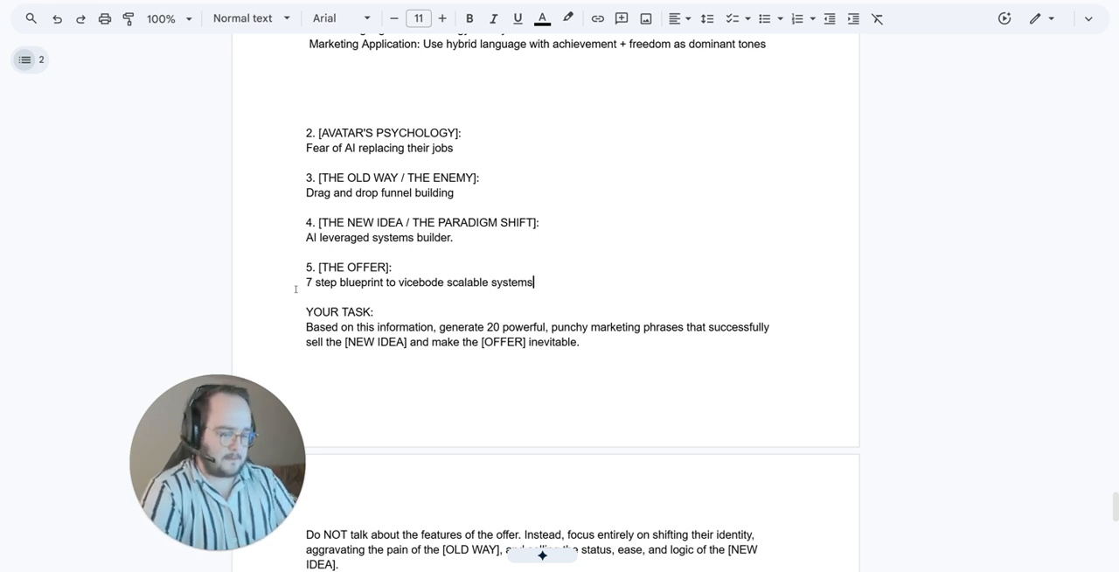
type(" for your ")
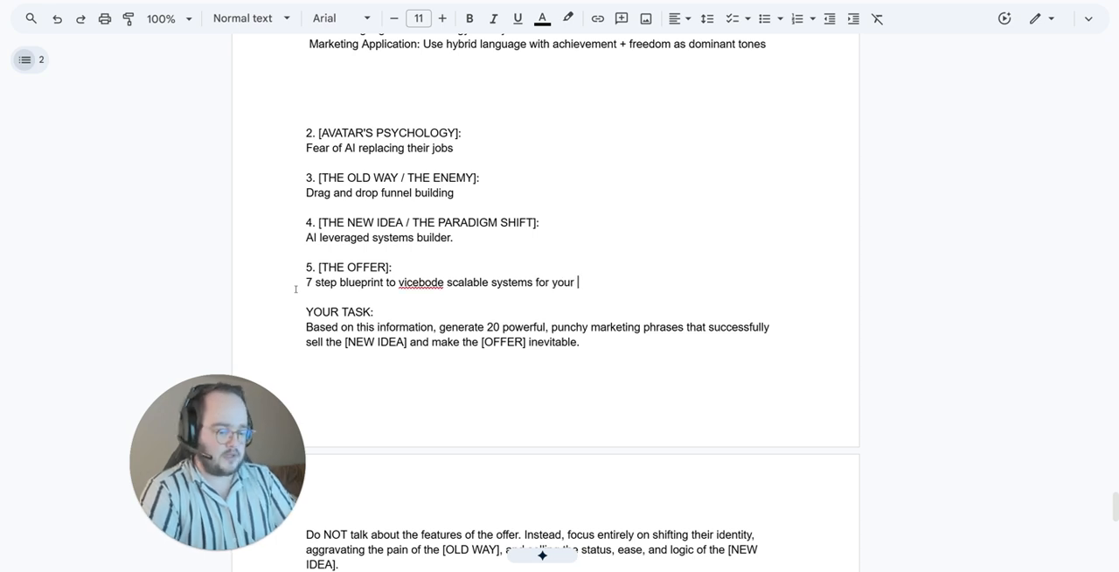
type("clients.")
scroll(393, 279, "down", 1)
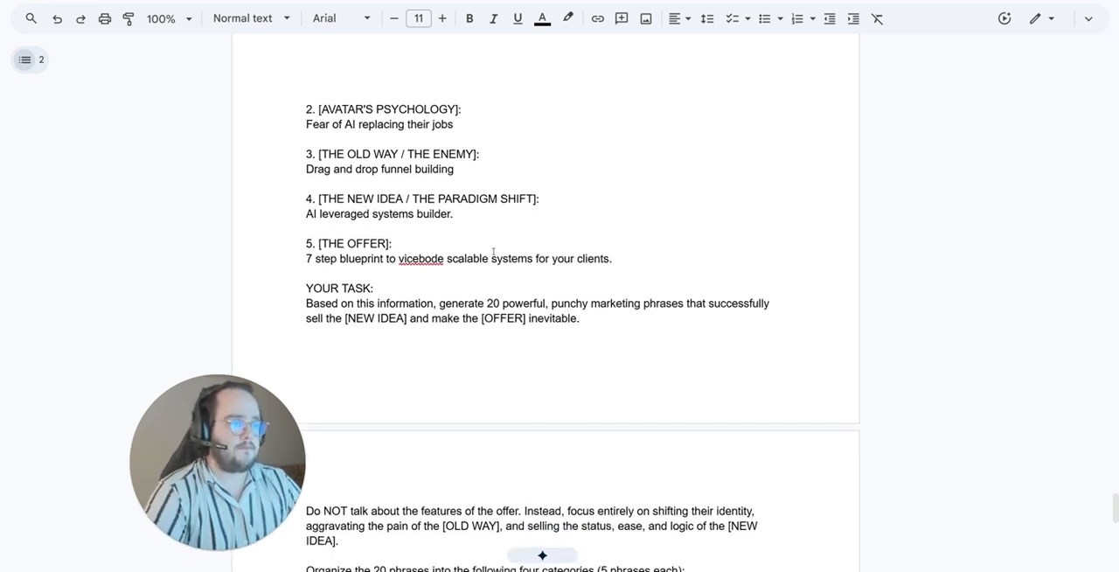
Step: Copy the entire filled-in prompt, switch to Gemini and submit it in a new chat
left_click(510, 229)
scroll(586, 264, "up", 3)
key("ctrl+a")
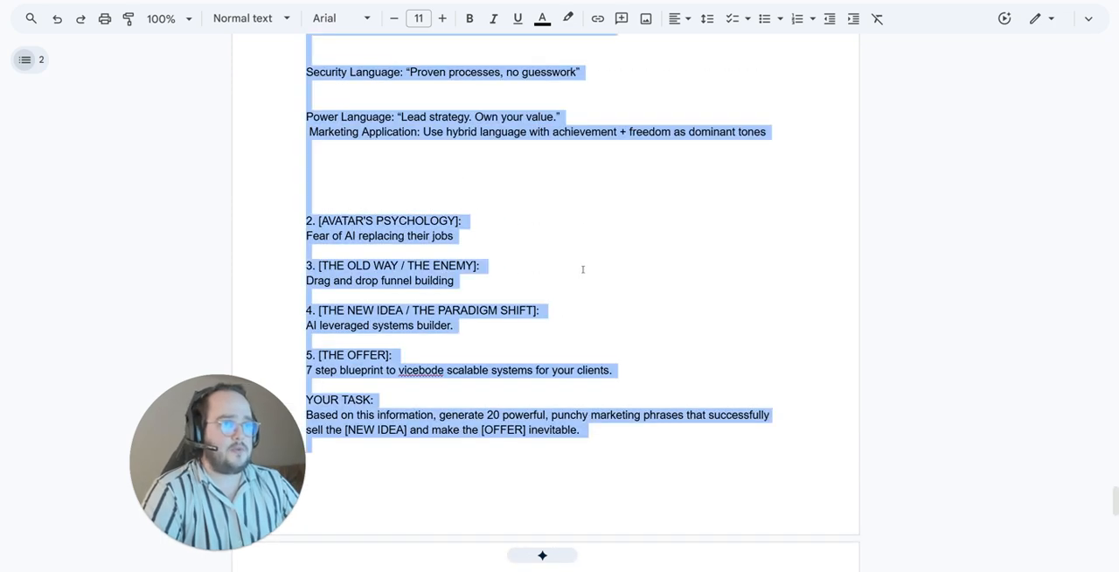
key("ctrl+Tab")
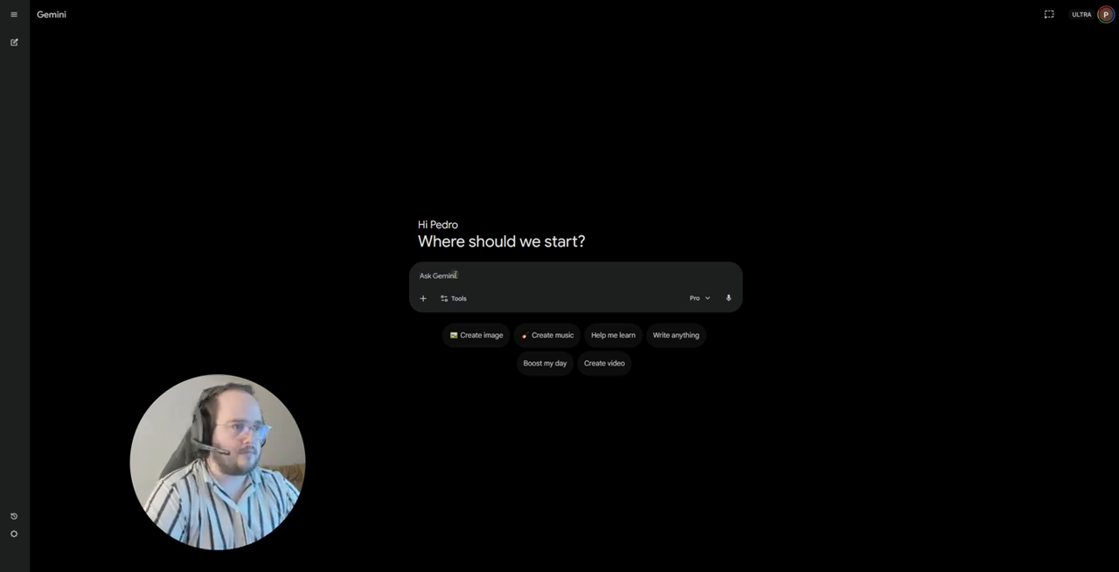
left_click(456, 275)
key("ctrl+v")
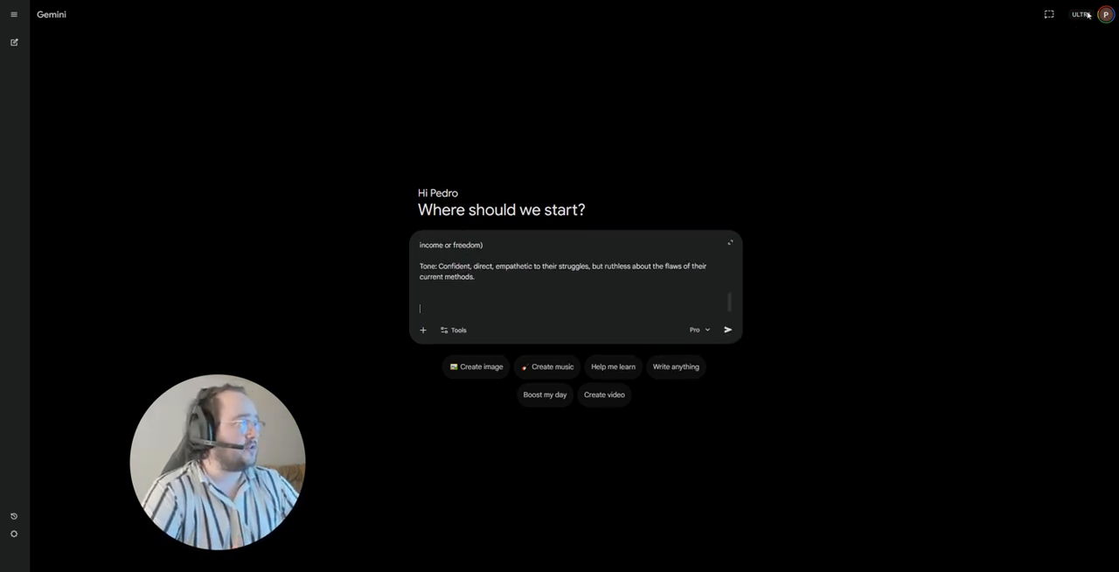
left_click(728, 329)
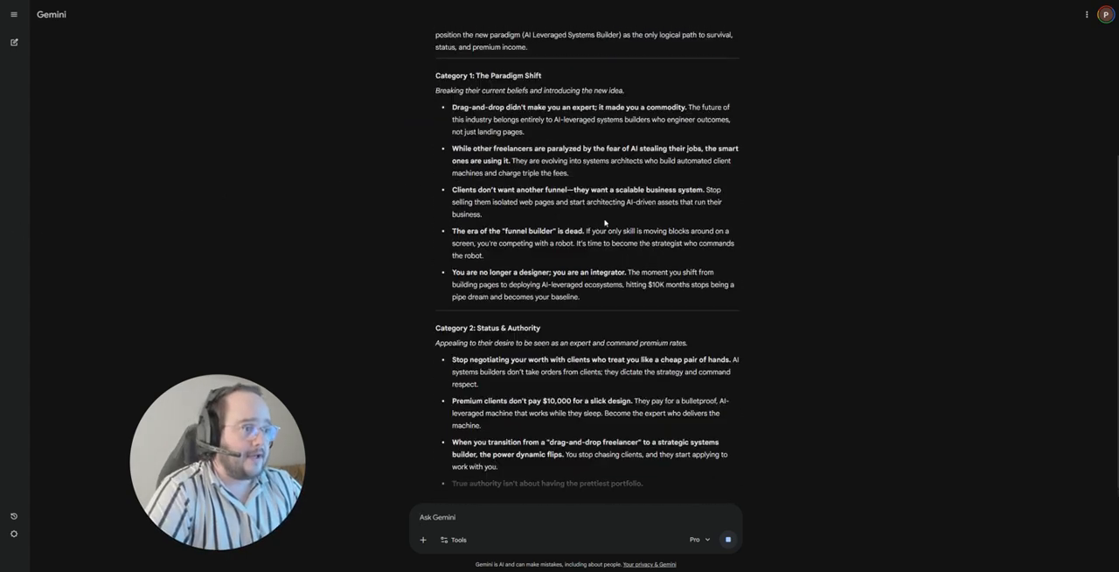
Step: Read the response's introduction and Category 1 phrases enlarged, highlighting the whole "While other freelancers are paralyzed" phrase
scroll(594, 199, "up", 6, "ctrl")
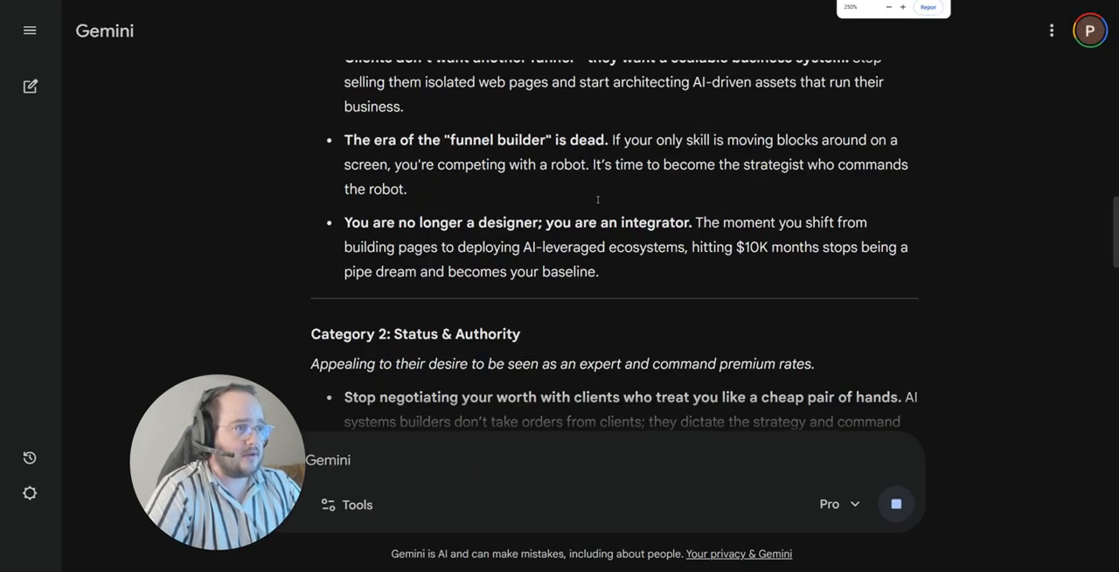
scroll(616, 218, "up", 10)
scroll(619, 232, "down", 5)
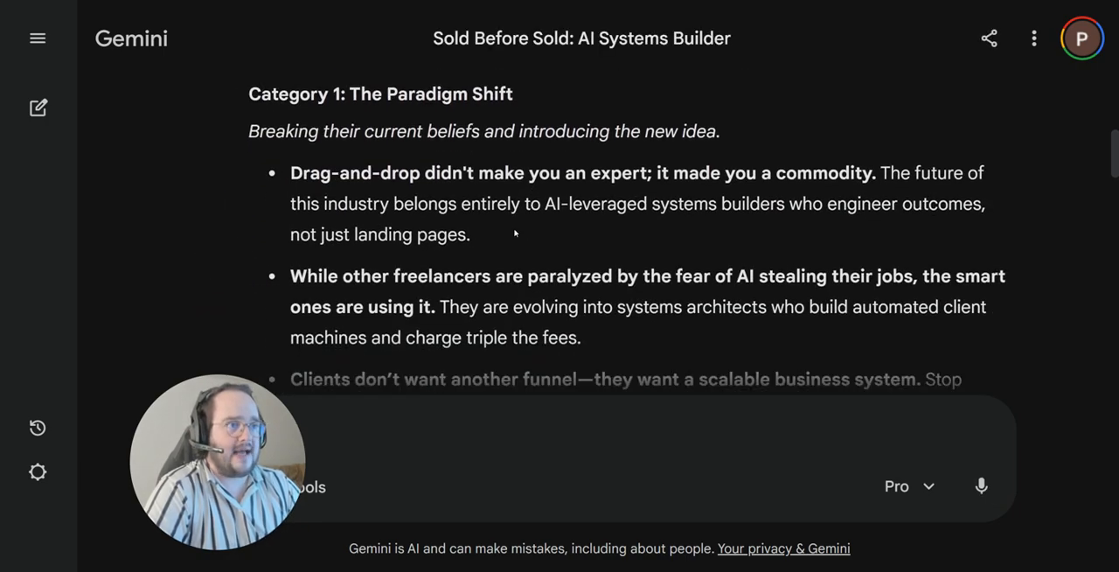
scroll(512, 230, "up", 2)
scroll(380, 213, "up", 1)
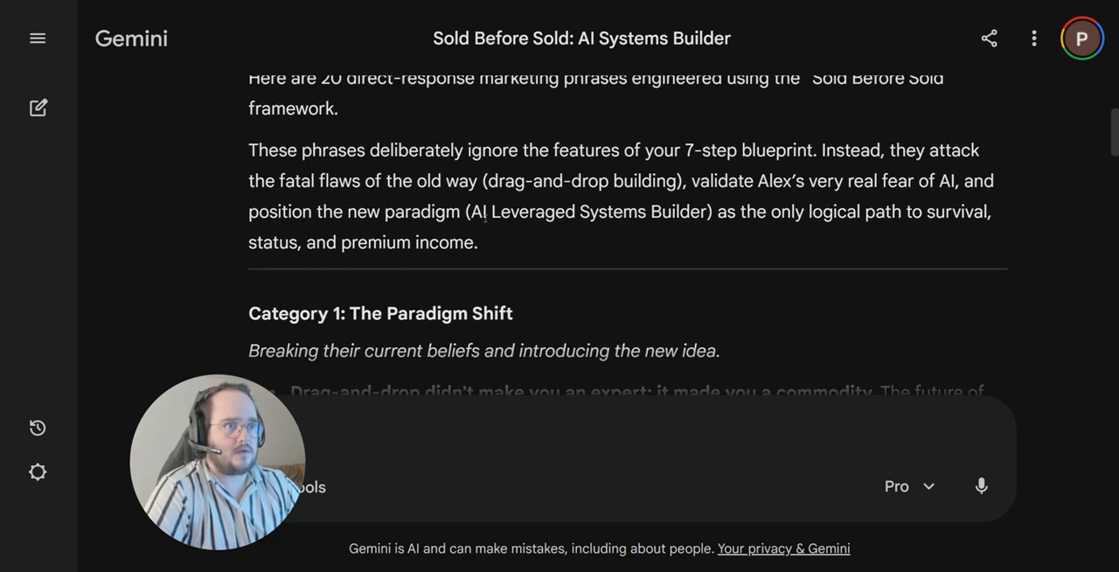
scroll(379, 210, "down", 3)
left_click_drag(292, 217, 550, 289)
left_click_drag(477, 283, 436, 219)
scroll(494, 269, "down", 3)
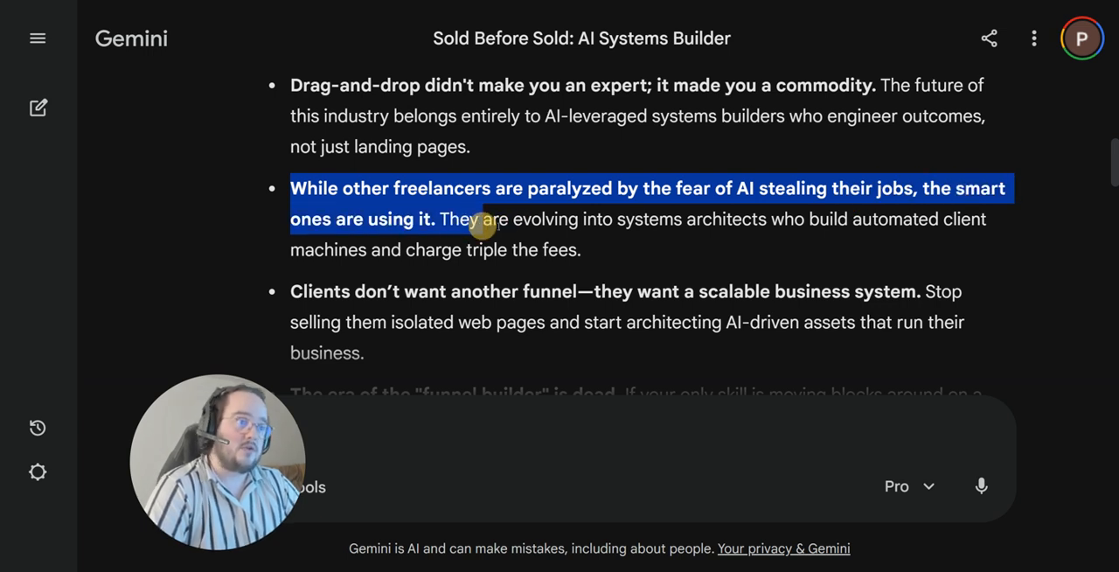
left_click_drag(617, 230, 580, 247)
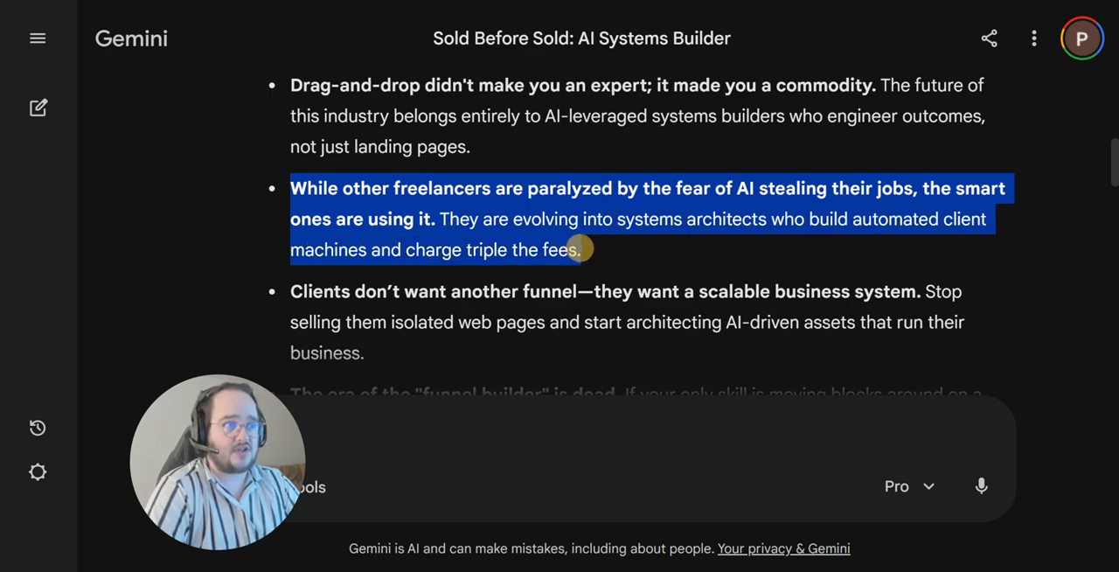
Step: Skim the phrases down to Category 4 and highlight "Duct-taping", "gut-wrenching" and "feast-and-famine" in Category 3
scroll(472, 249, "down", 2)
scroll(472, 249, "down", 1)
key("ctrl+minus")
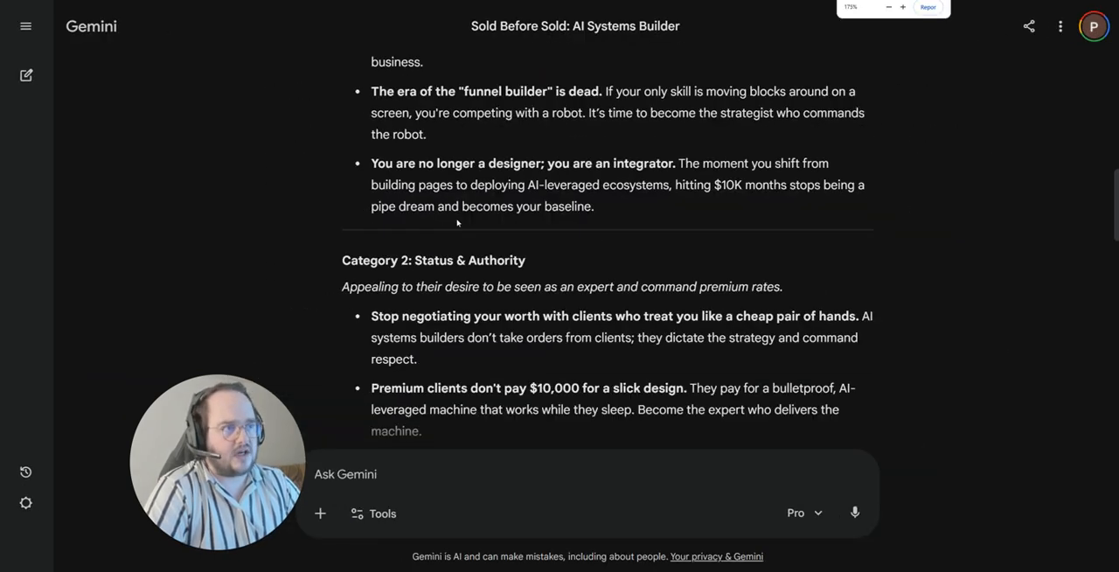
scroll(342, 208, "down", 5)
scroll(514, 274, "down", 3)
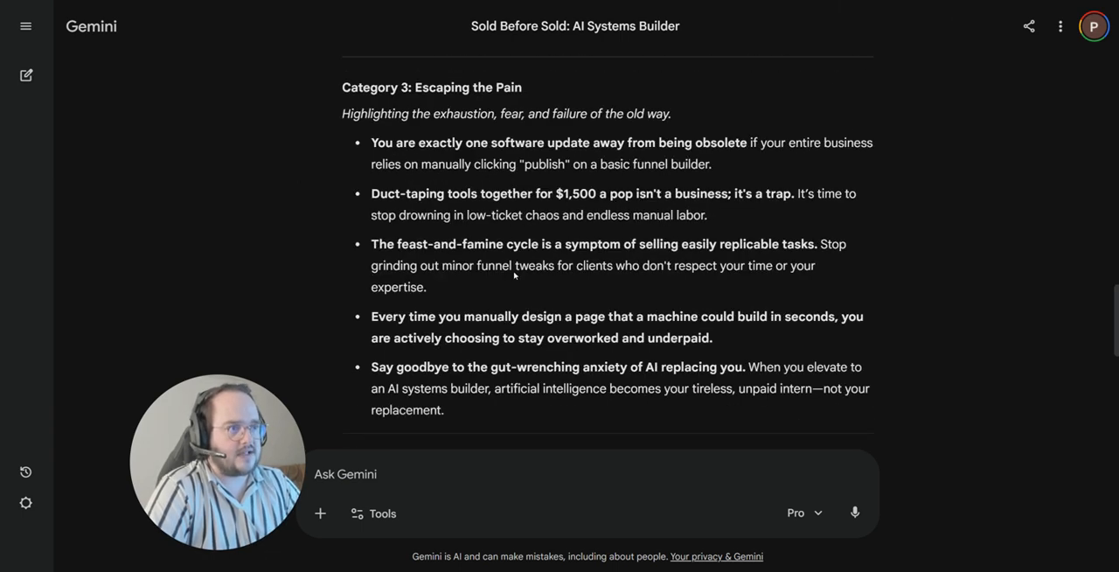
scroll(514, 272, "down", 2)
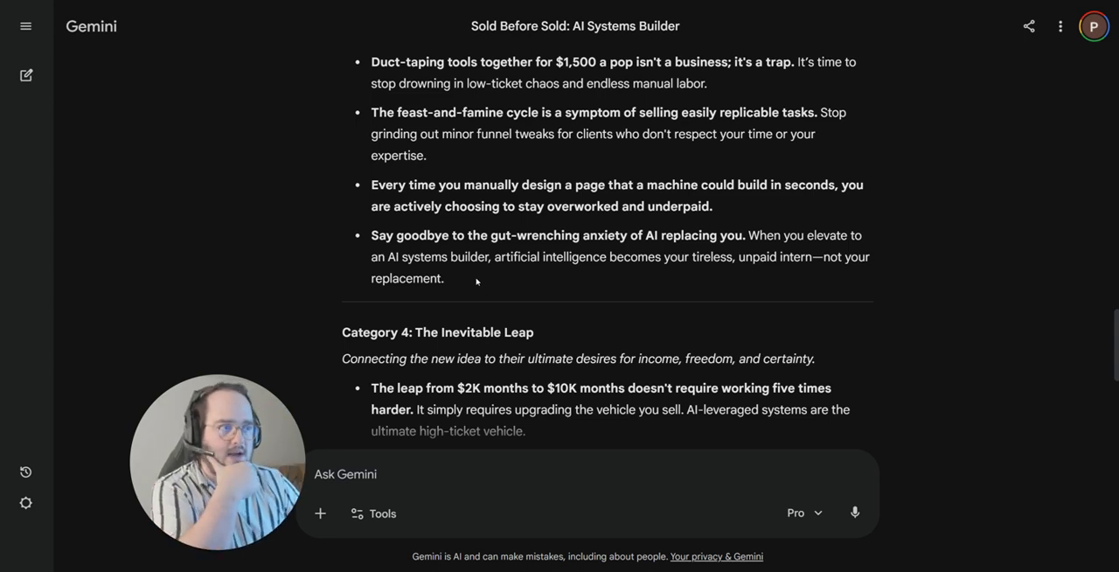
scroll(476, 281, "up", 2)
double_click(409, 243)
scroll(495, 275, "down", 2)
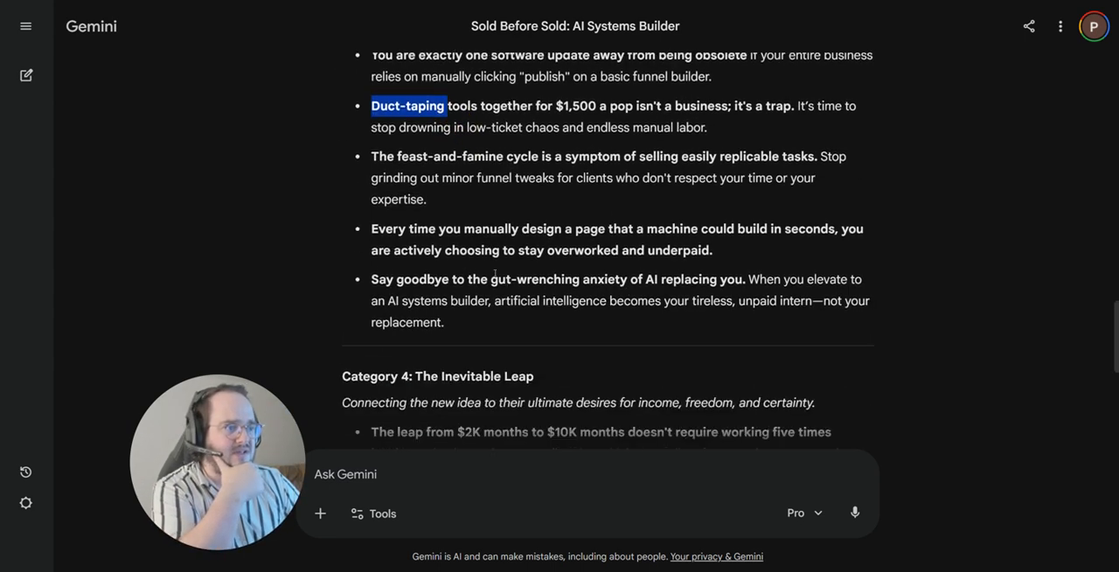
left_click_drag(494, 275, 573, 280)
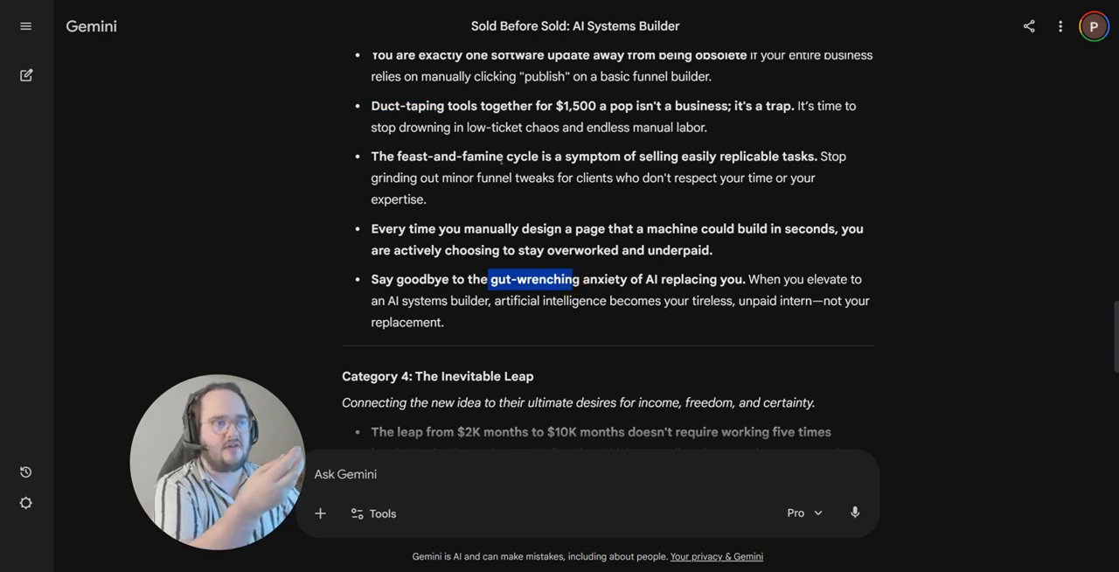
left_click_drag(502, 156, 398, 156)
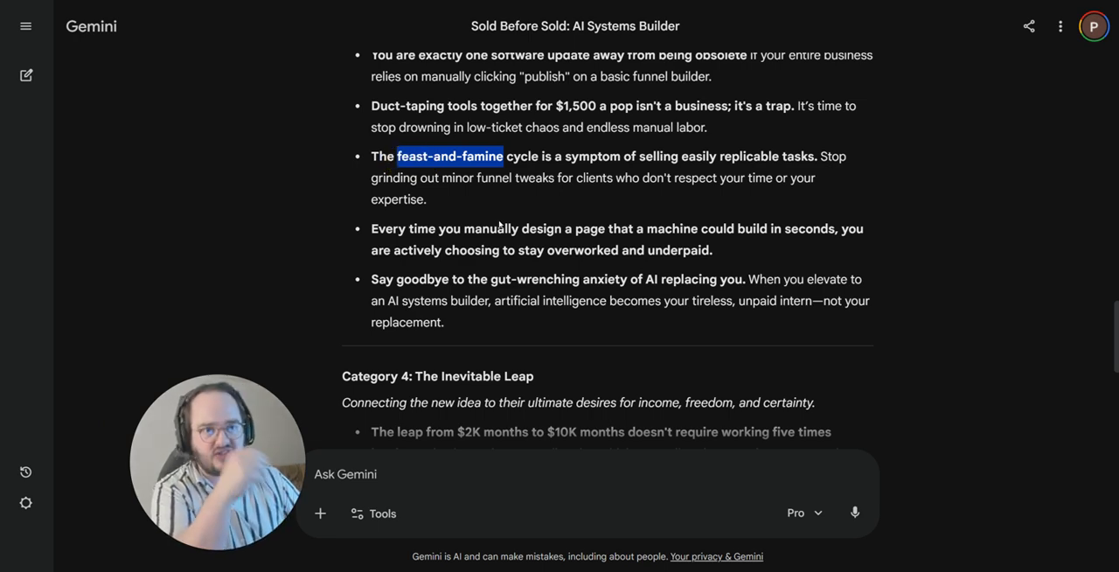
Step: Review the Category 4 phrases and go back through Categories 2 and 1 of the response
scroll(560, 258, "down", 3)
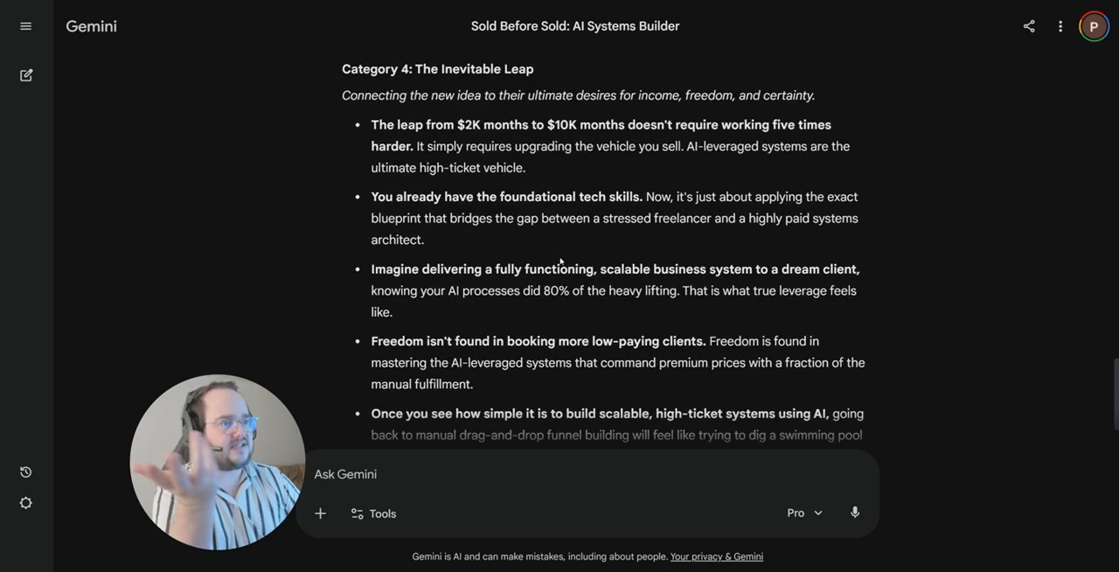
scroll(560, 261, "up", 7)
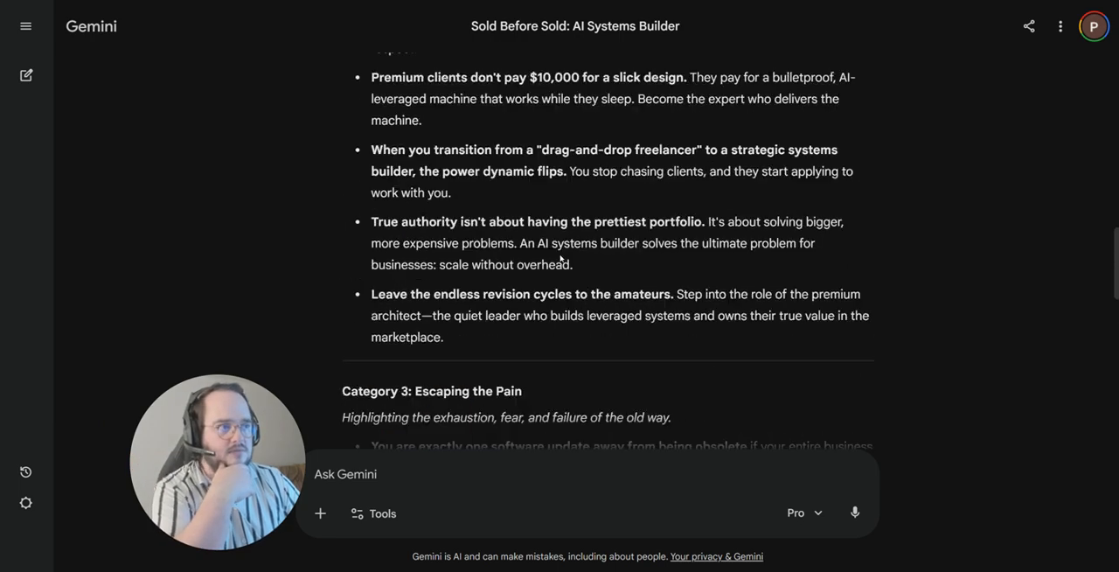
scroll(558, 256, "up", 4)
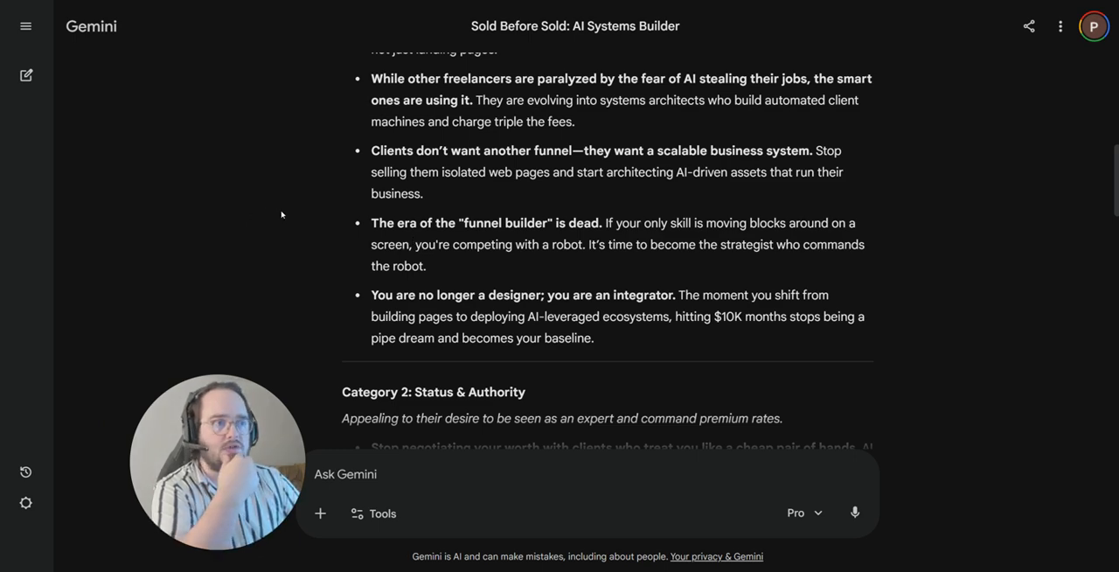
scroll(271, 230, "up", 2)
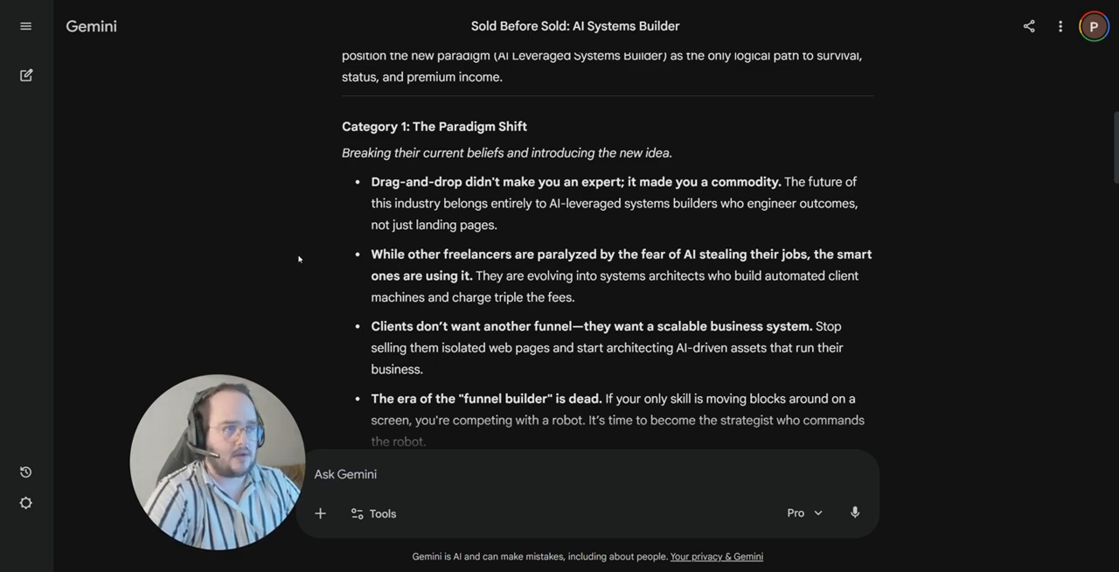
scroll(352, 267, "up", 2)
scroll(353, 268, "down", 2)
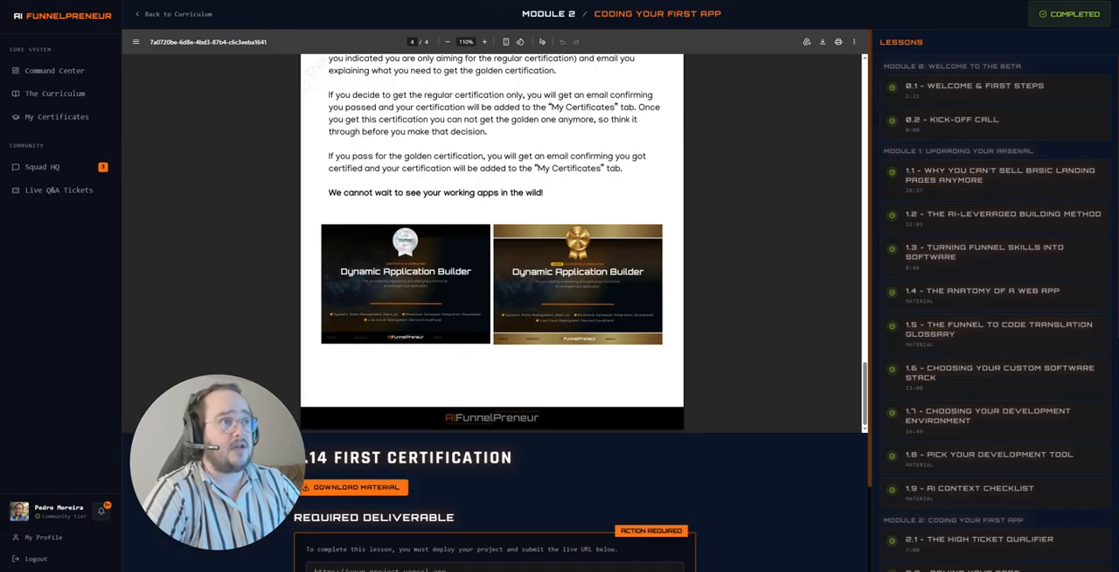
Step: Switch to AI Funnelpreneur and open the Command Center
left_click(54, 69)
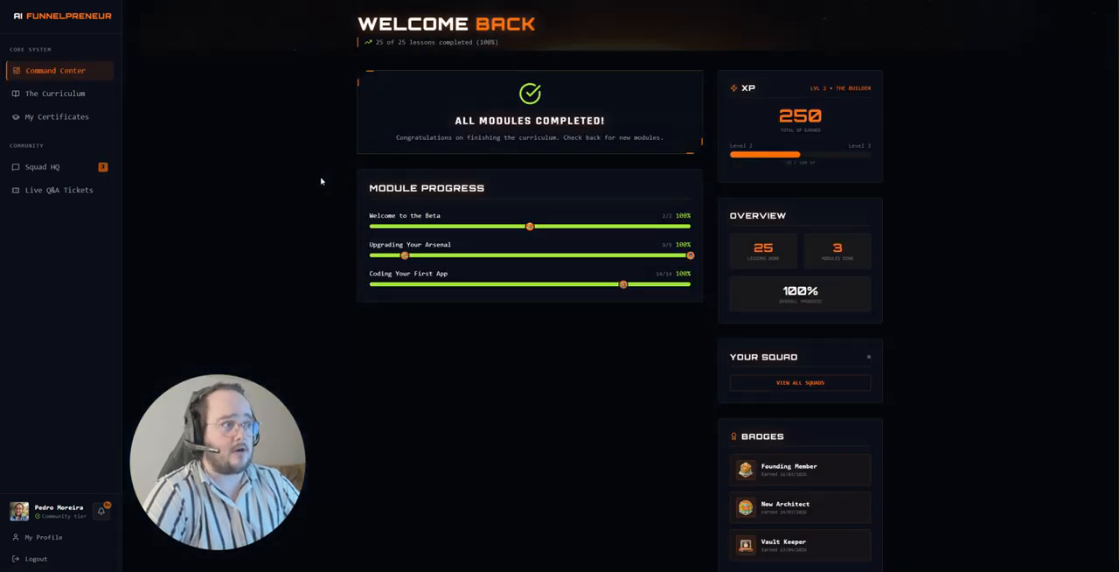